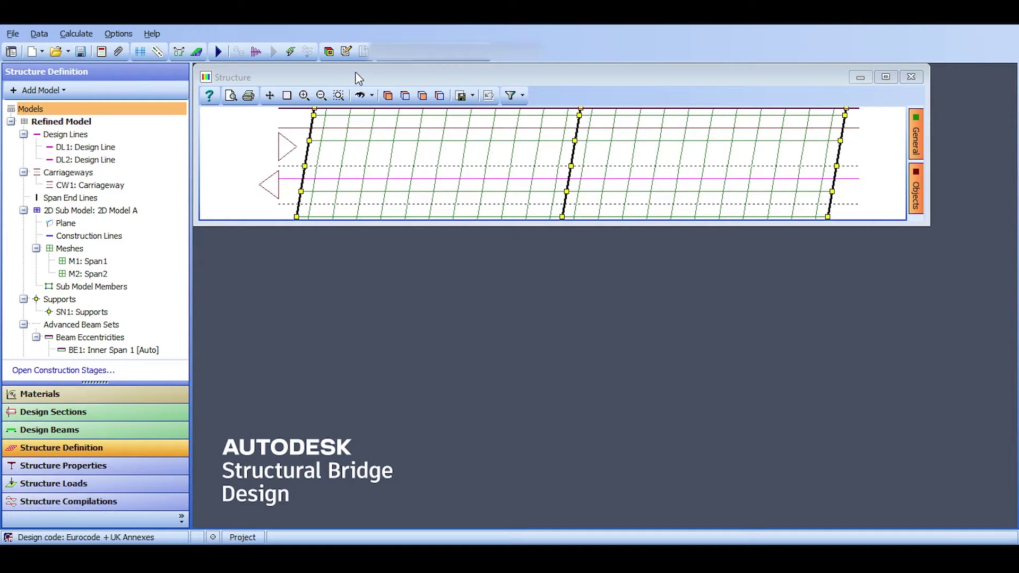
Show the refined bridge model in the 3D view and look over both spans
click(329, 51)
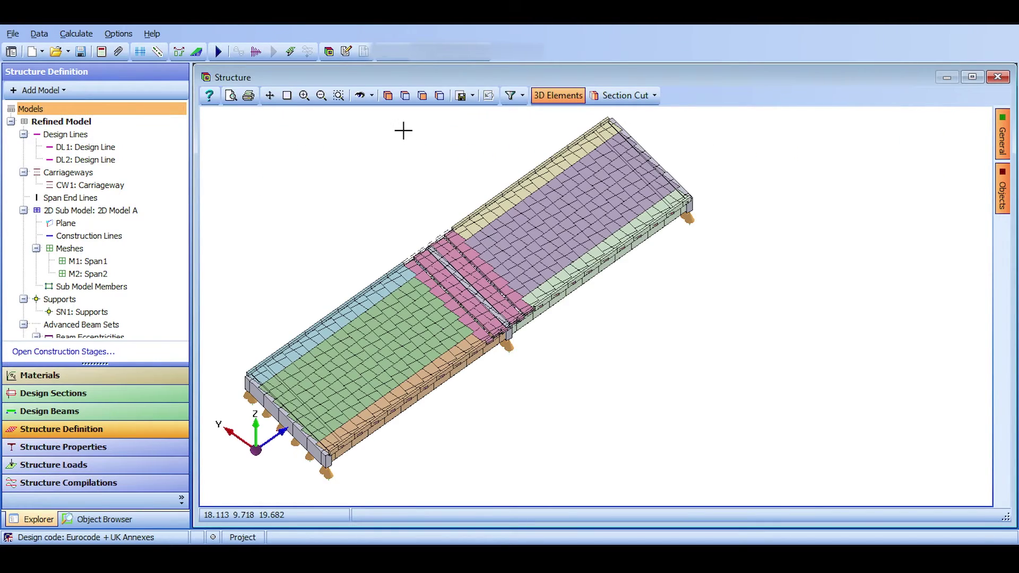
drag(498, 192, 515, 170)
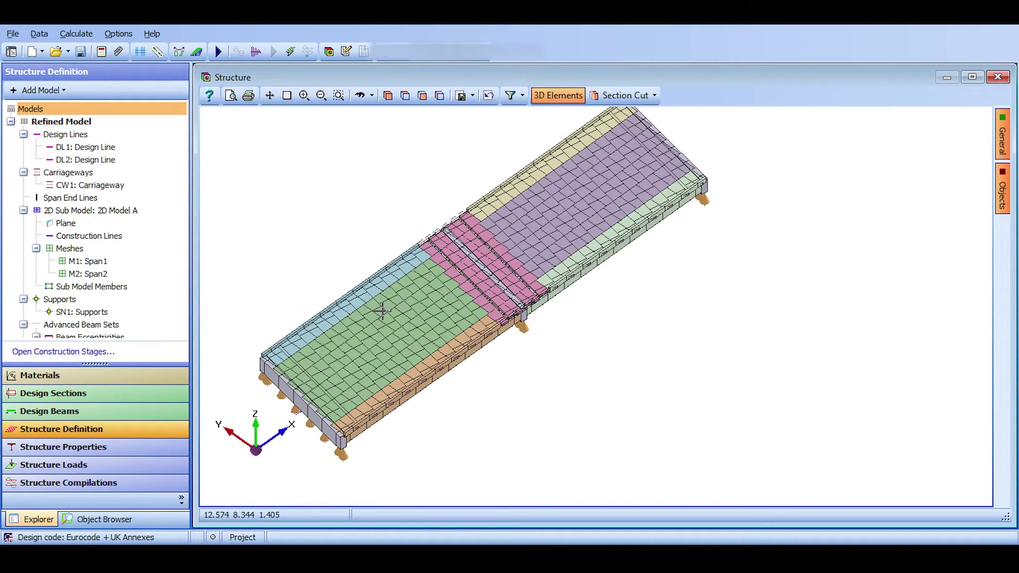
scroll(507, 273, up, 1)
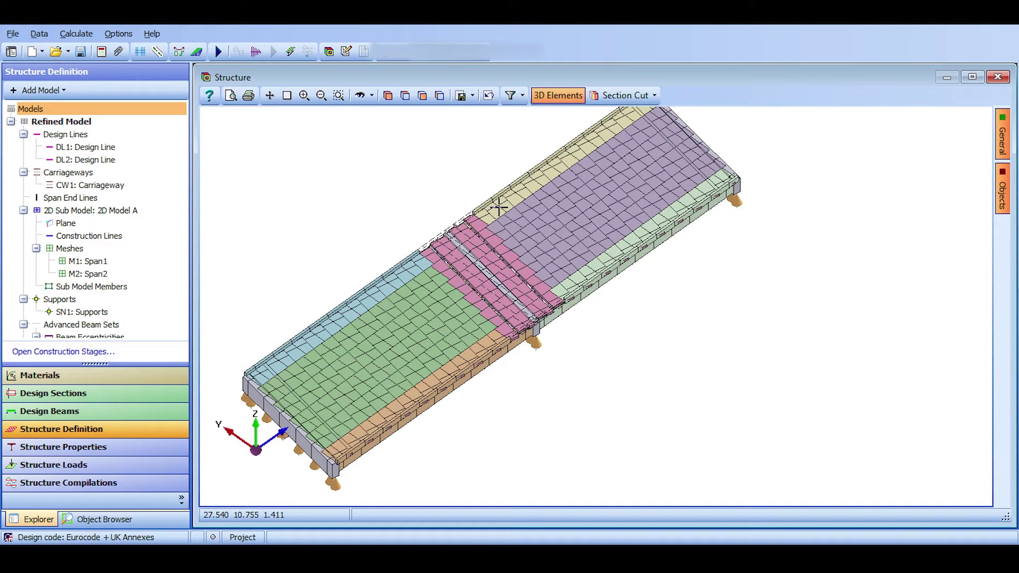
drag(499, 207, 502, 225)
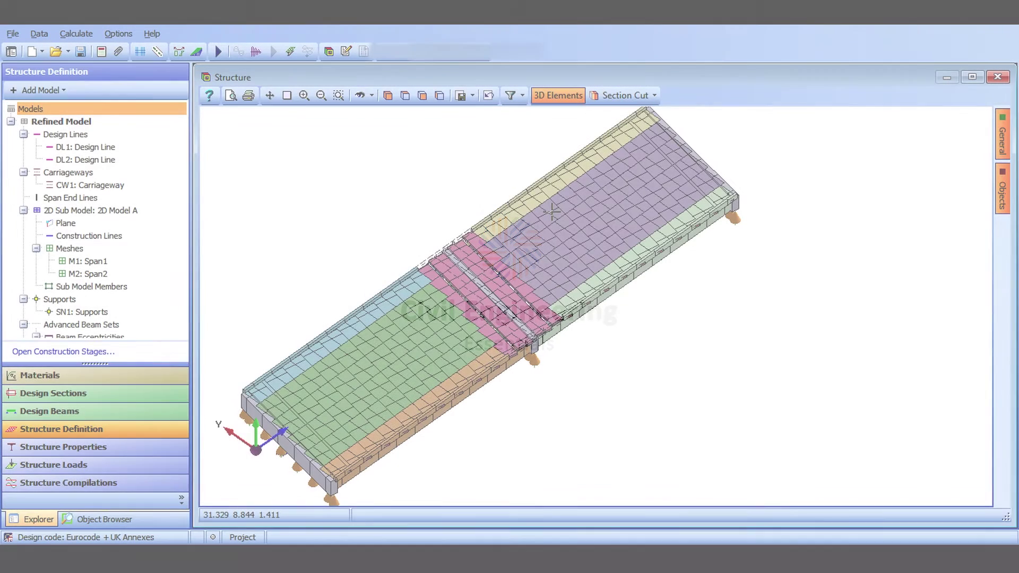
drag(550, 204, 523, 227)
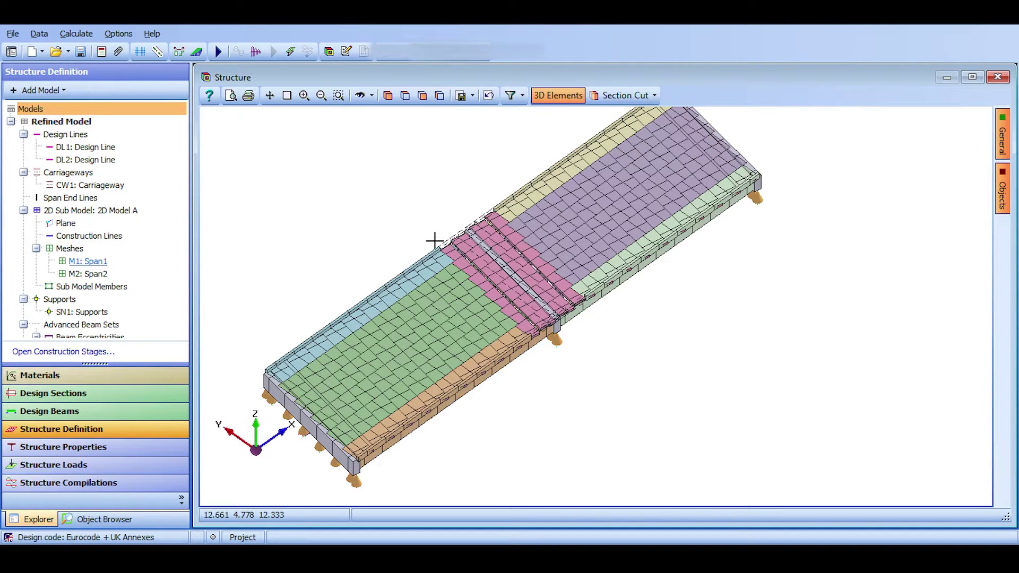
Filter the 3D view to the longitudinal beams and inspect their ends over the intermediate pier
click(523, 99)
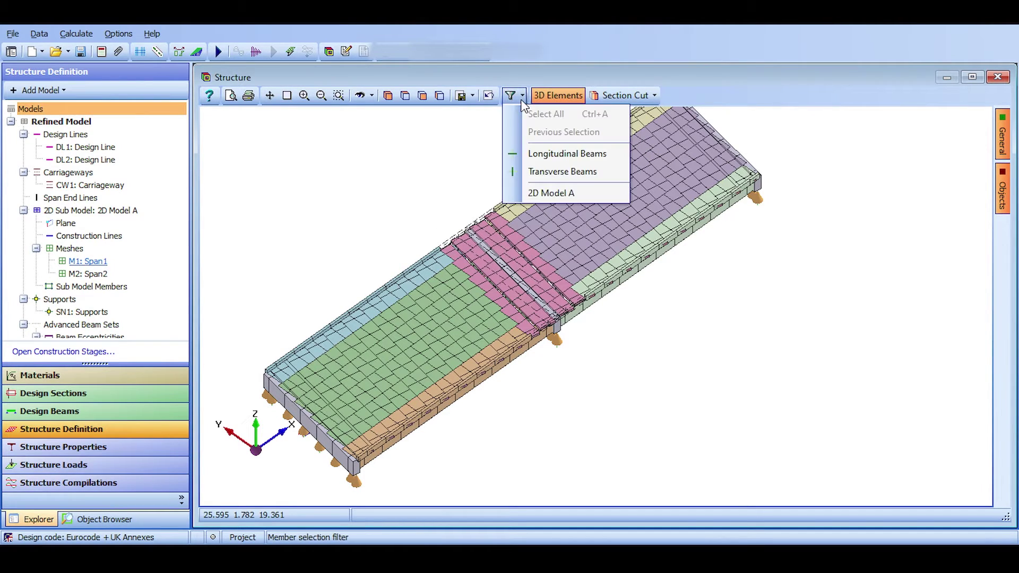
click(549, 155)
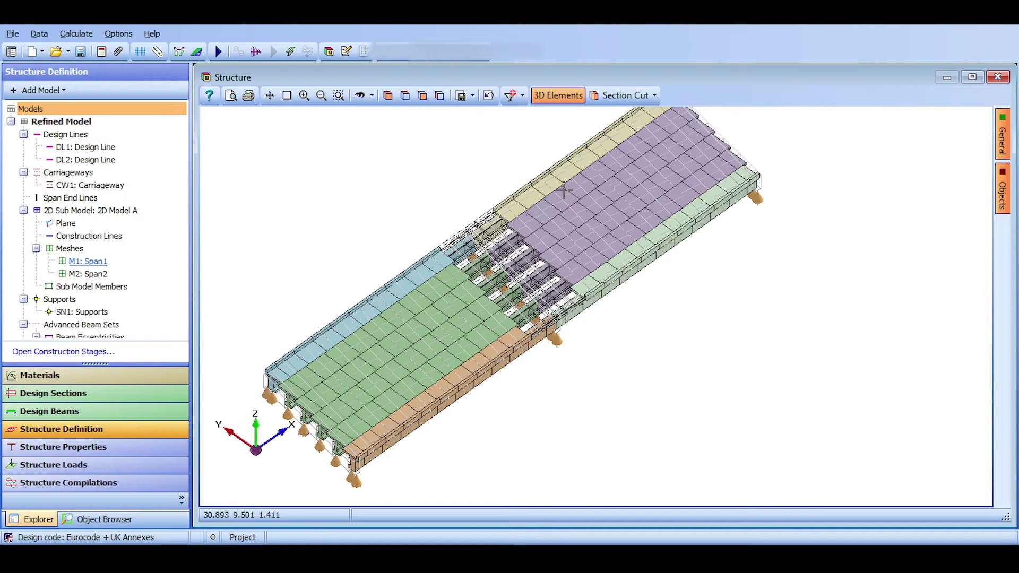
scroll(537, 294, up, 2)
scroll(537, 300, up, 1)
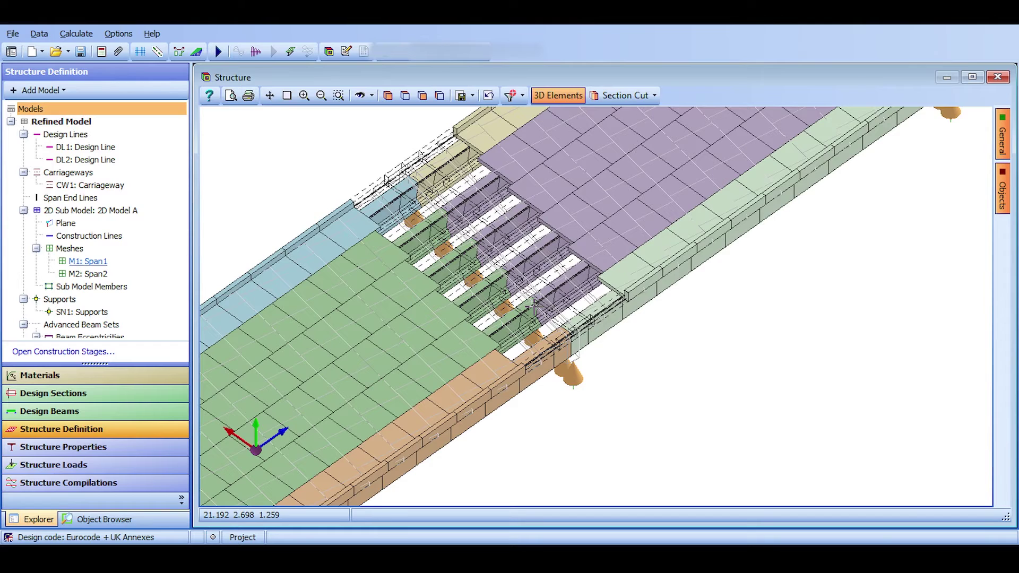
scroll(533, 303, down, 1)
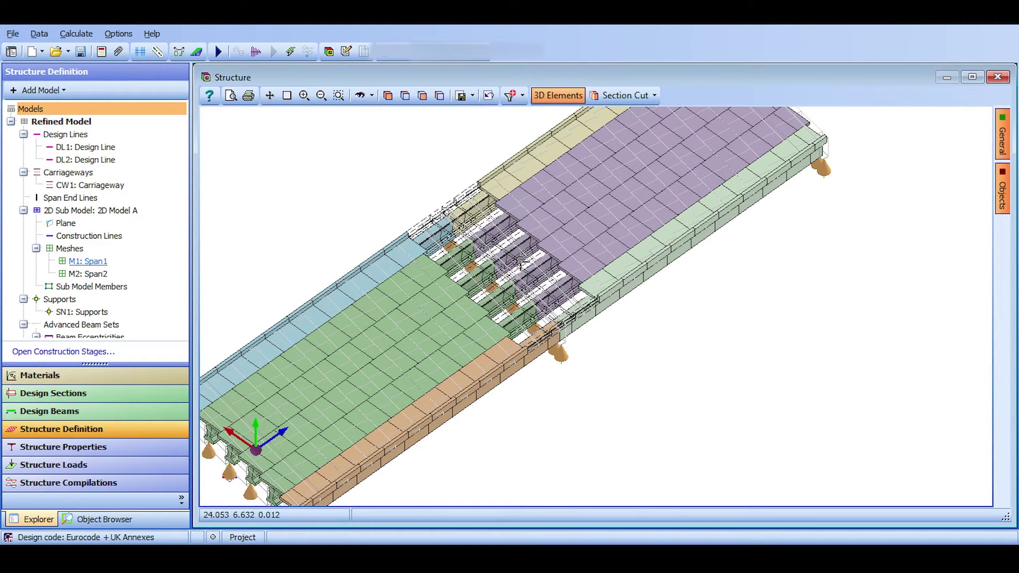
drag(521, 262, 542, 227)
scroll(541, 227, down, 2)
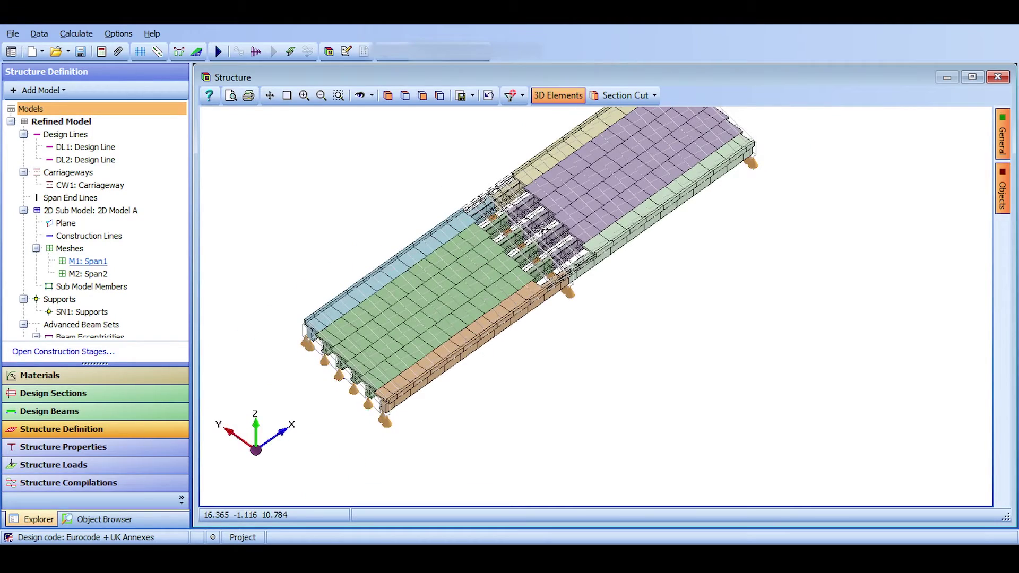
scroll(544, 230, up, 4)
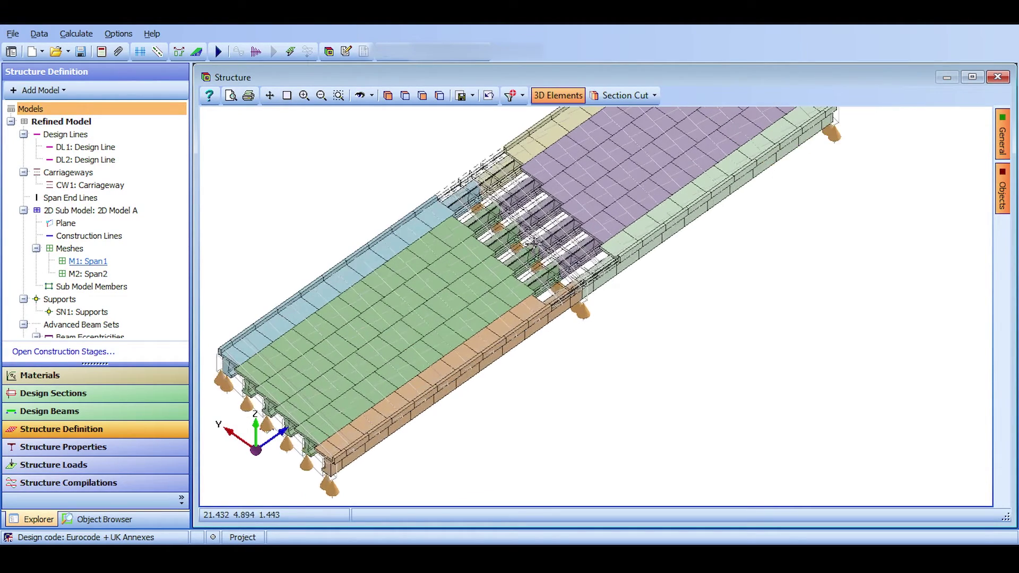
scroll(528, 249, down, 4)
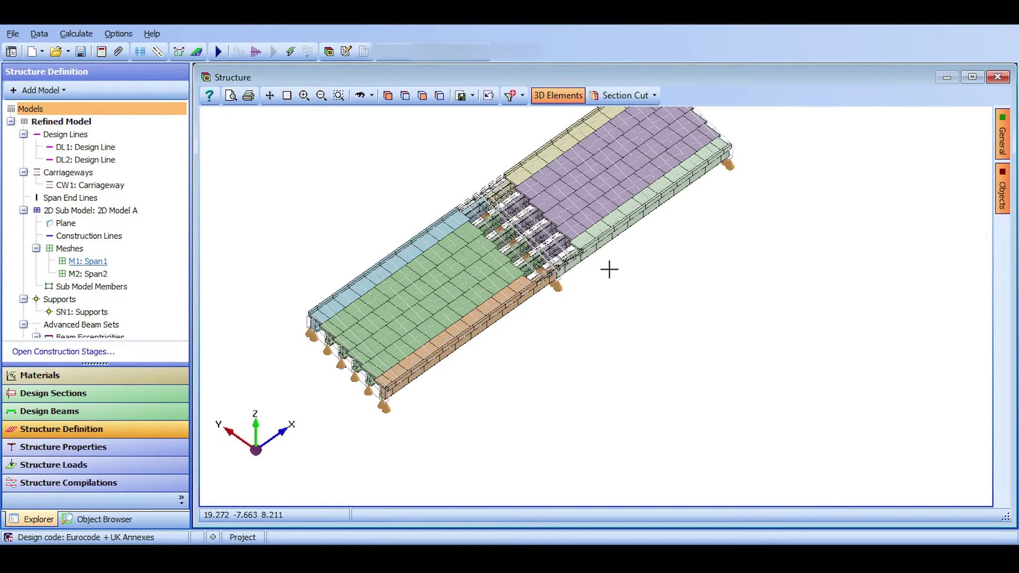
Examine the beam ends and supports at the free end of span 1 against the whole deck
scroll(518, 289, up, 4)
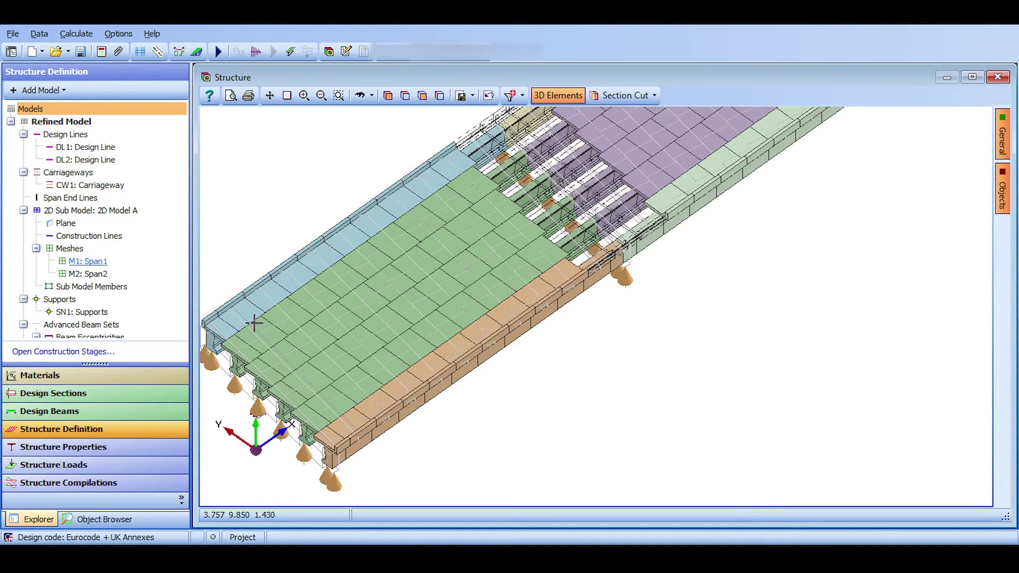
scroll(250, 330, up, 2)
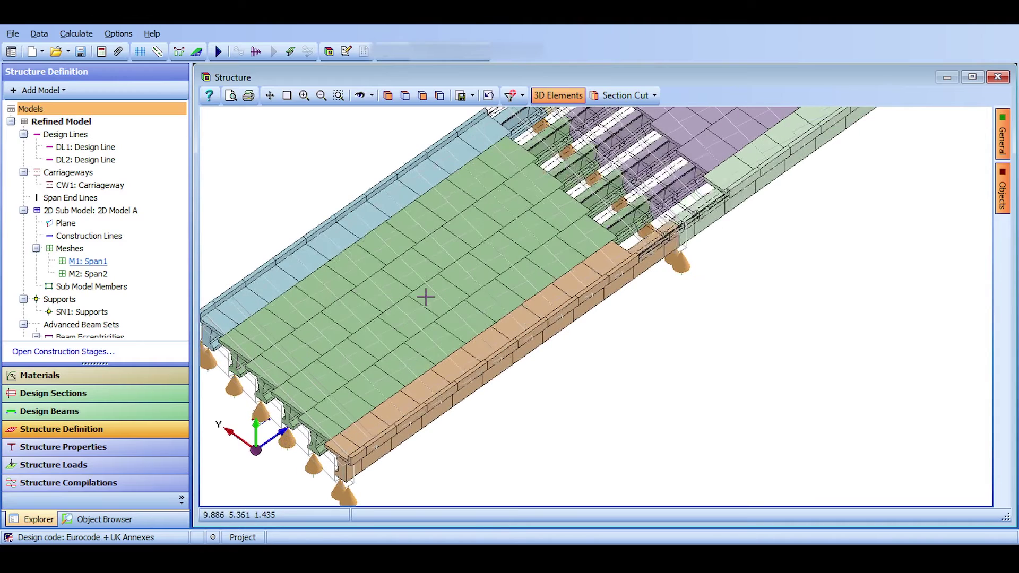
scroll(424, 300, down, 2)
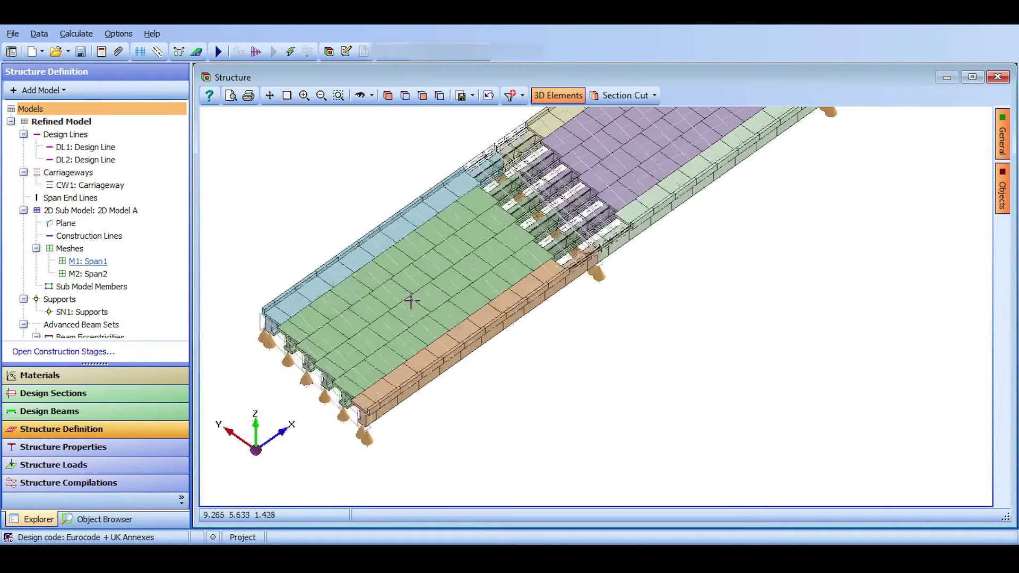
scroll(412, 298, down, 3)
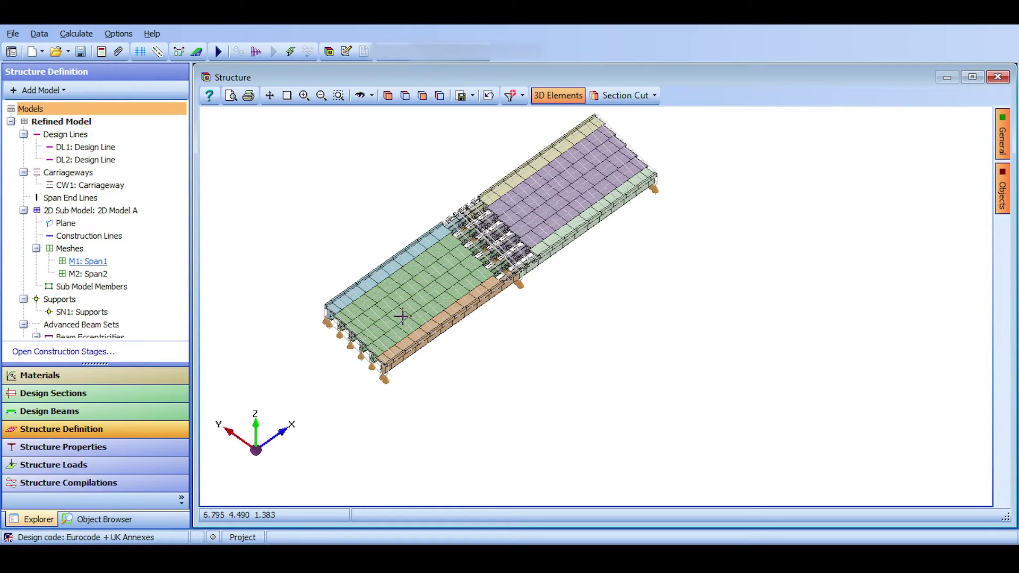
scroll(416, 300, up, 1)
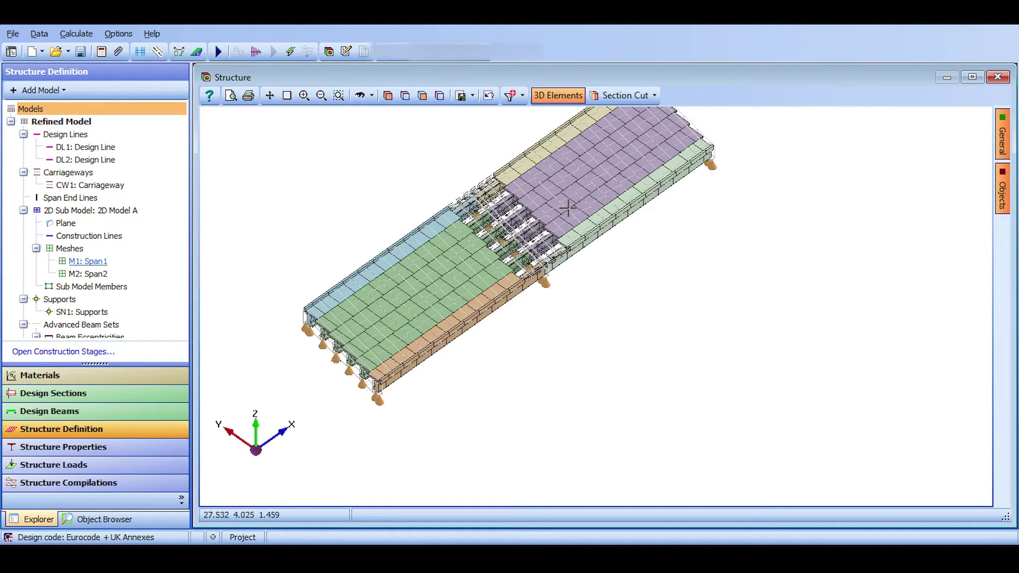
scroll(381, 352, up, 2)
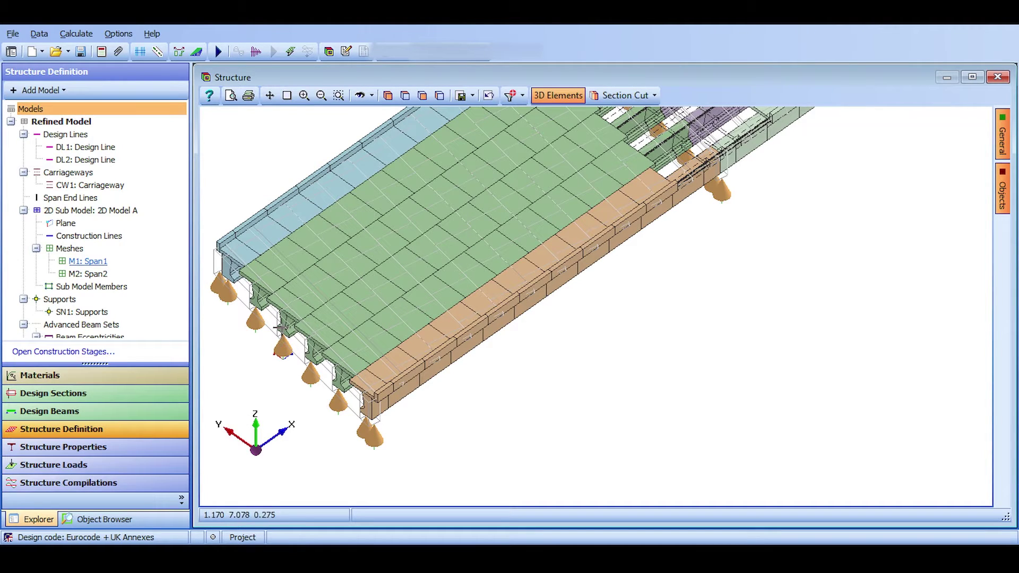
scroll(331, 371, up, 2)
scroll(432, 243, down, 5)
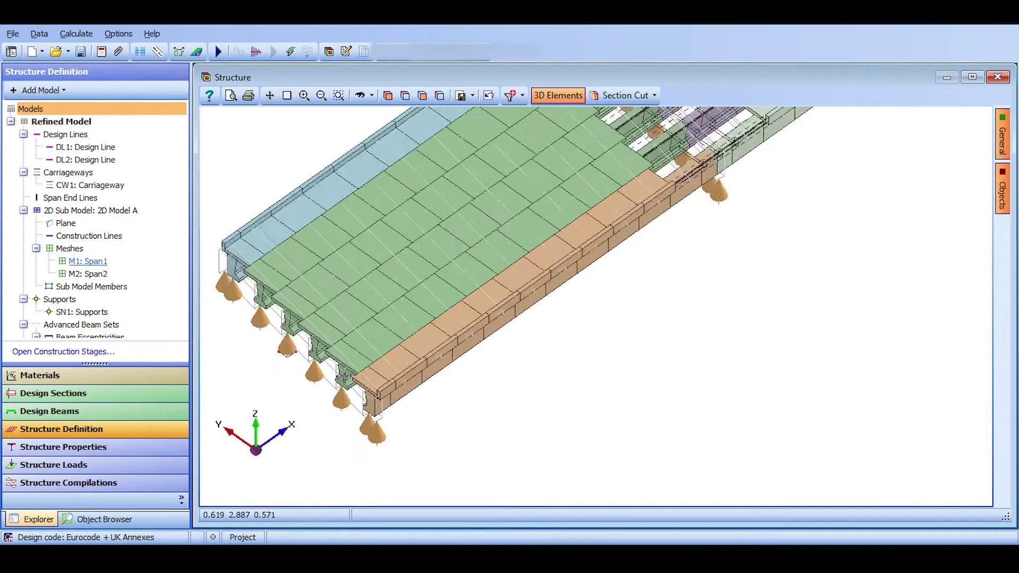
scroll(426, 236, down, 1)
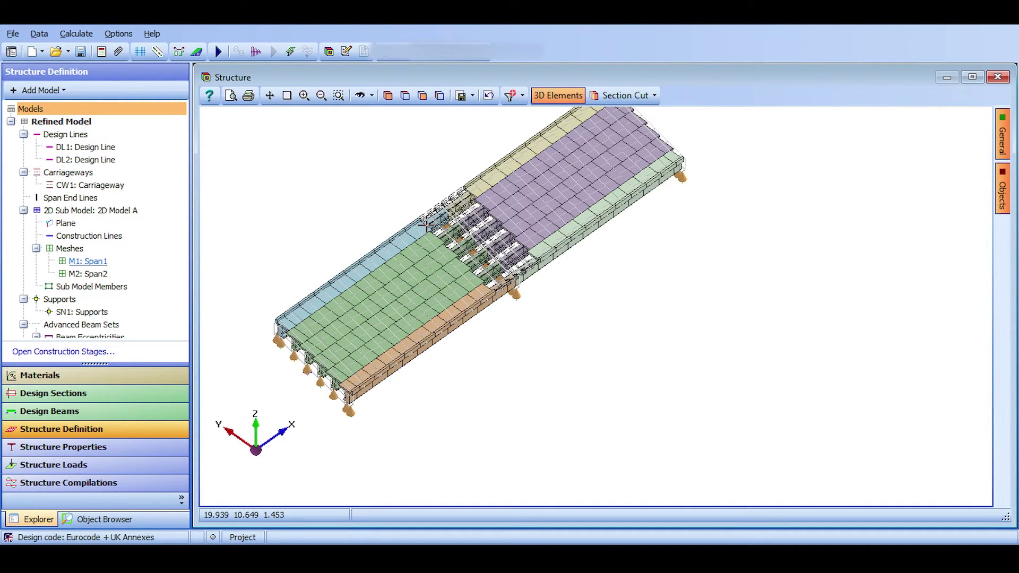
Examine closely the gap between the two spans' beams and the supports at the intermediate pier
scroll(431, 241, up, 4)
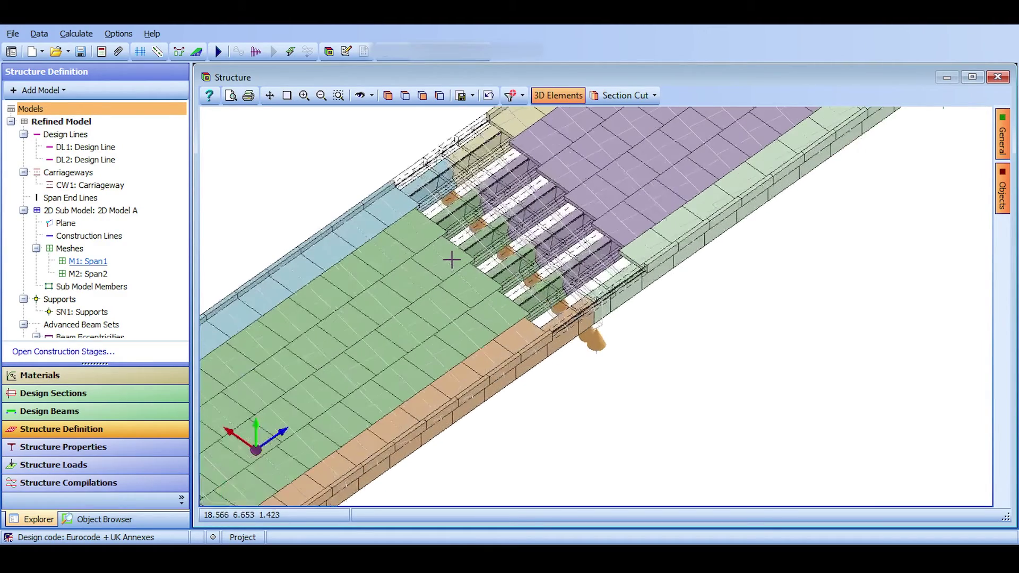
scroll(456, 257, up, 1)
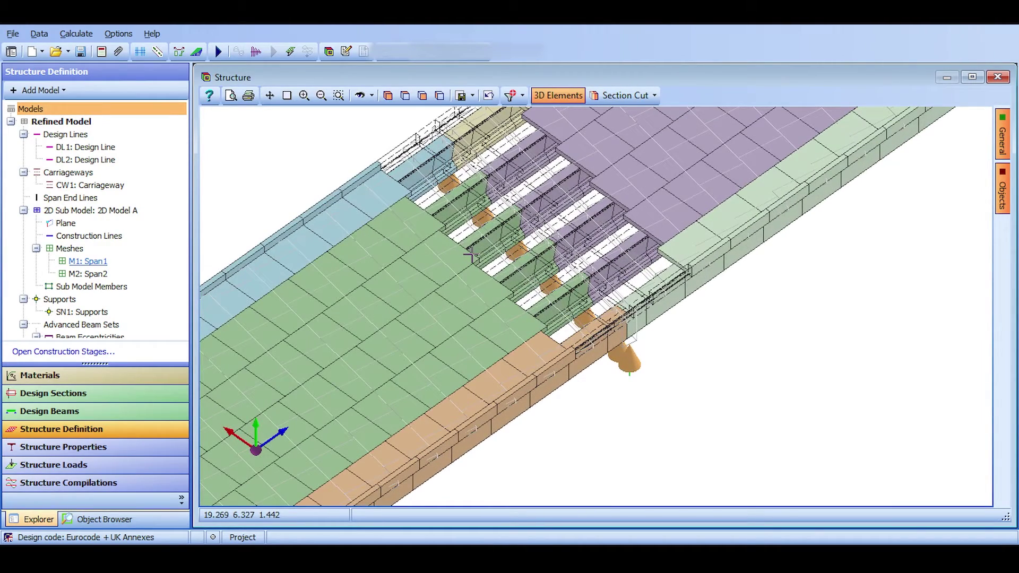
scroll(469, 256, up, 2)
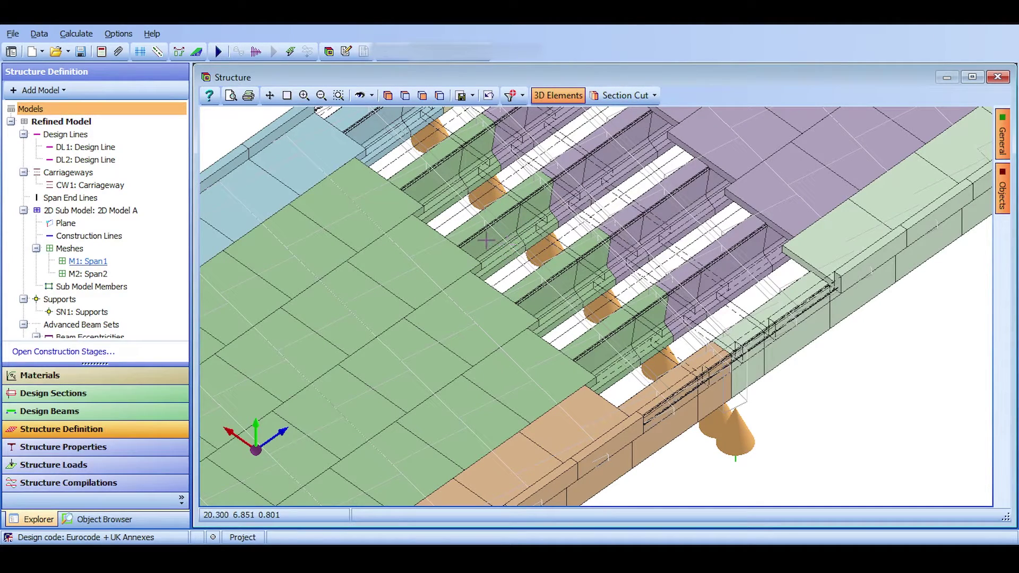
scroll(479, 241, down, 1)
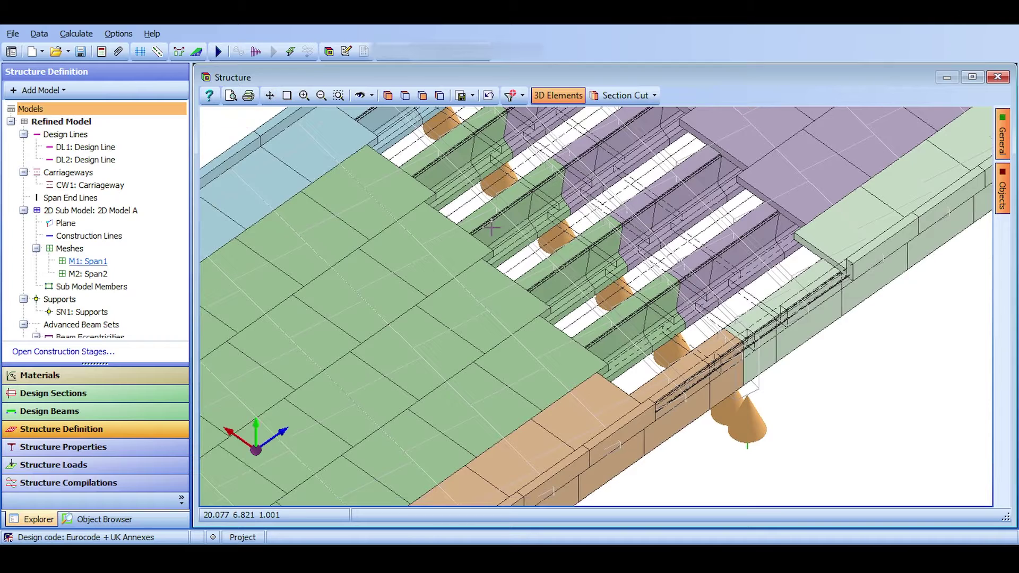
scroll(472, 239, down, 3)
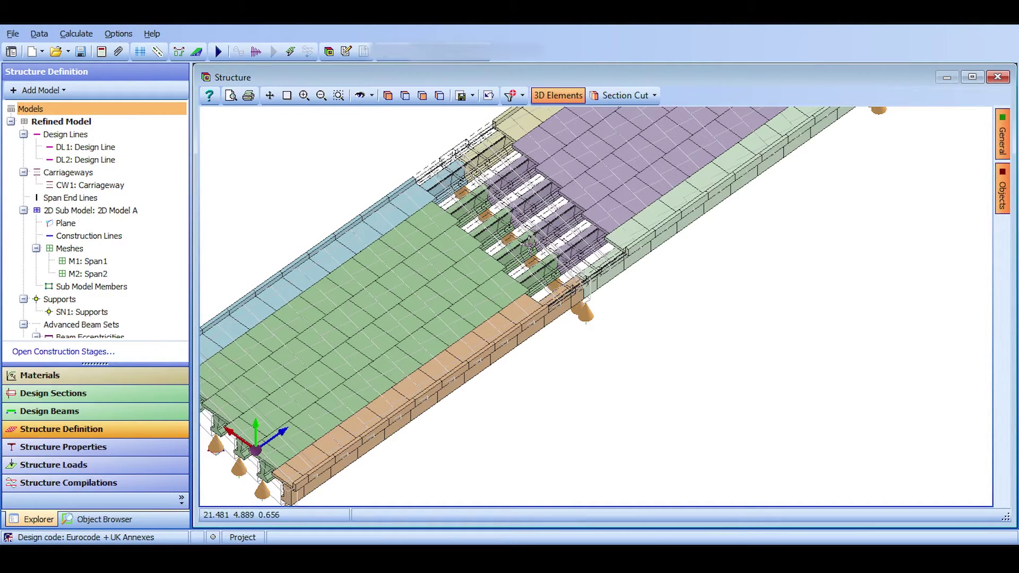
Check which model types can be added to the project without adding one
click(20, 106)
click(64, 91)
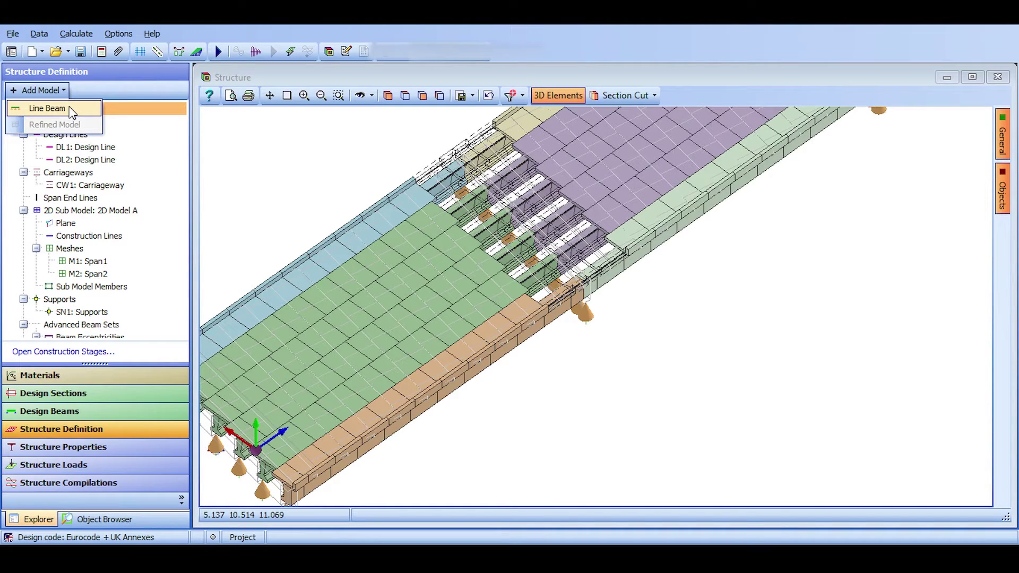
click(84, 97)
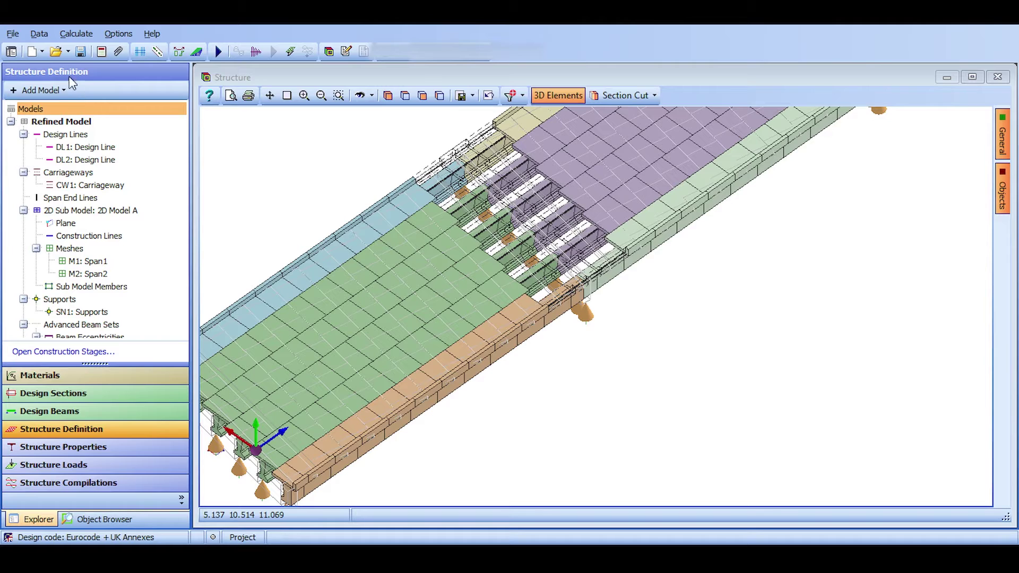
scroll(484, 335, up, 5)
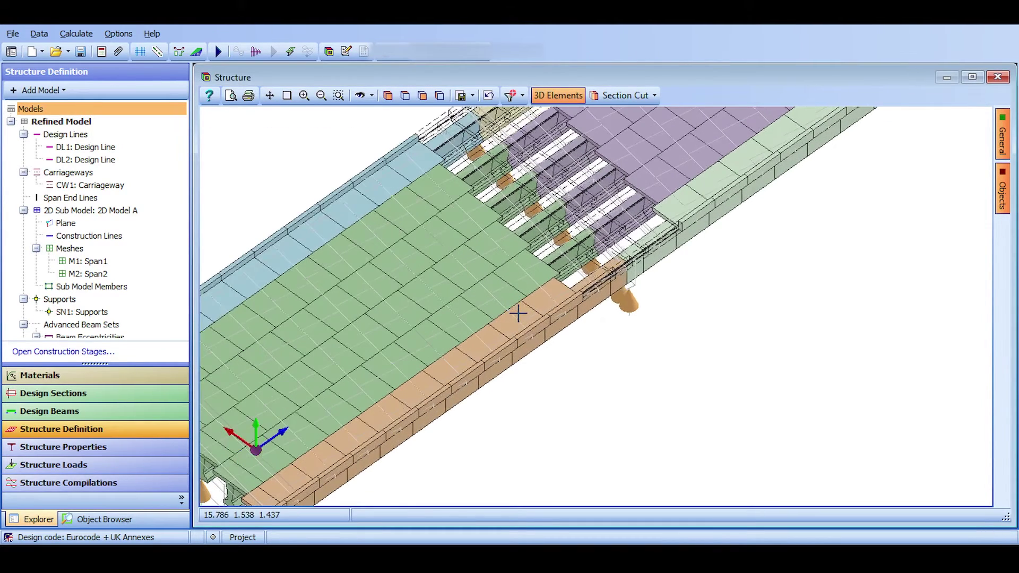
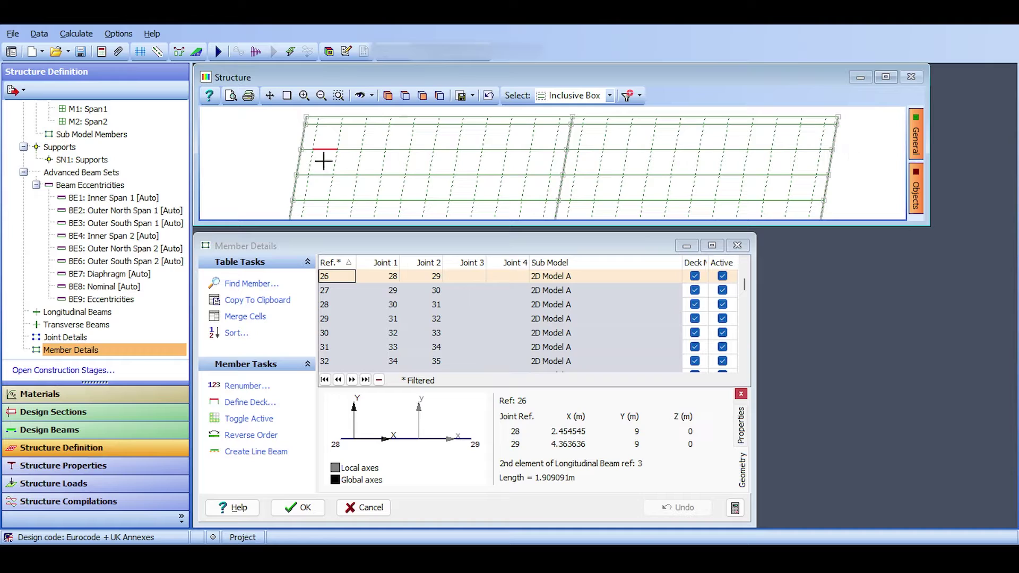
Create a line beam from member 27 of longitudinal beam 3 and accept the member details
click(348, 150)
click(373, 149)
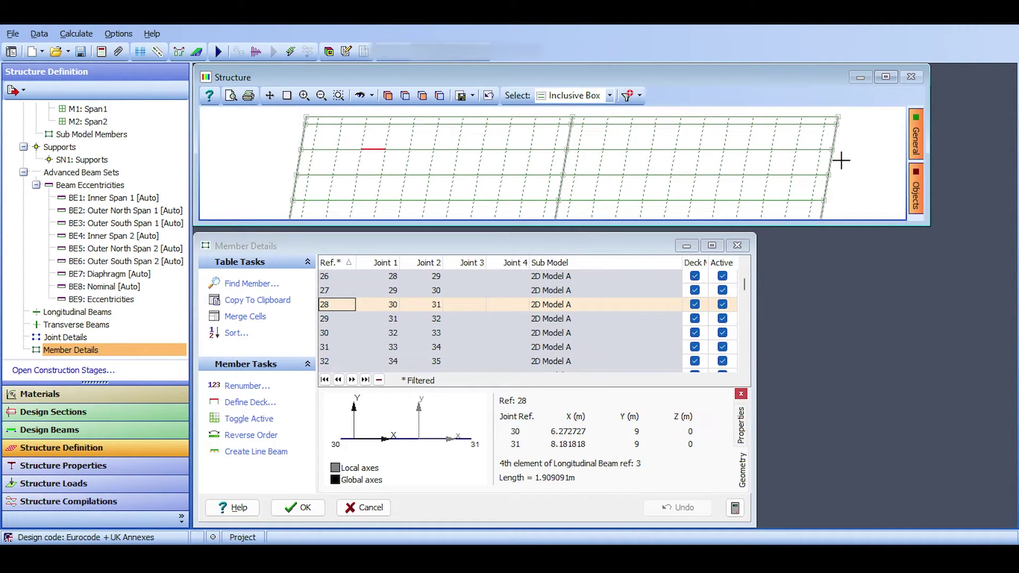
click(345, 150)
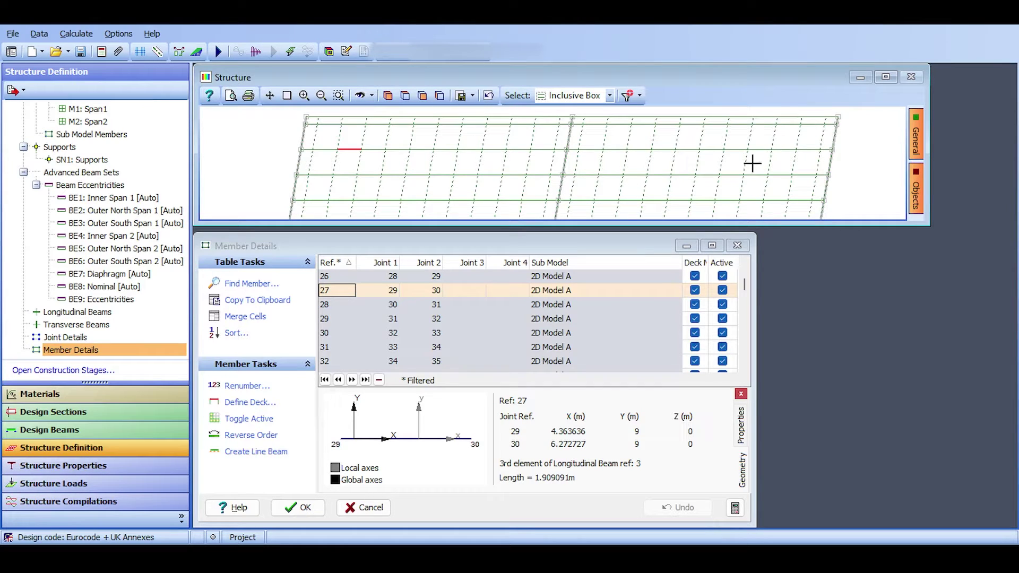
click(255, 450)
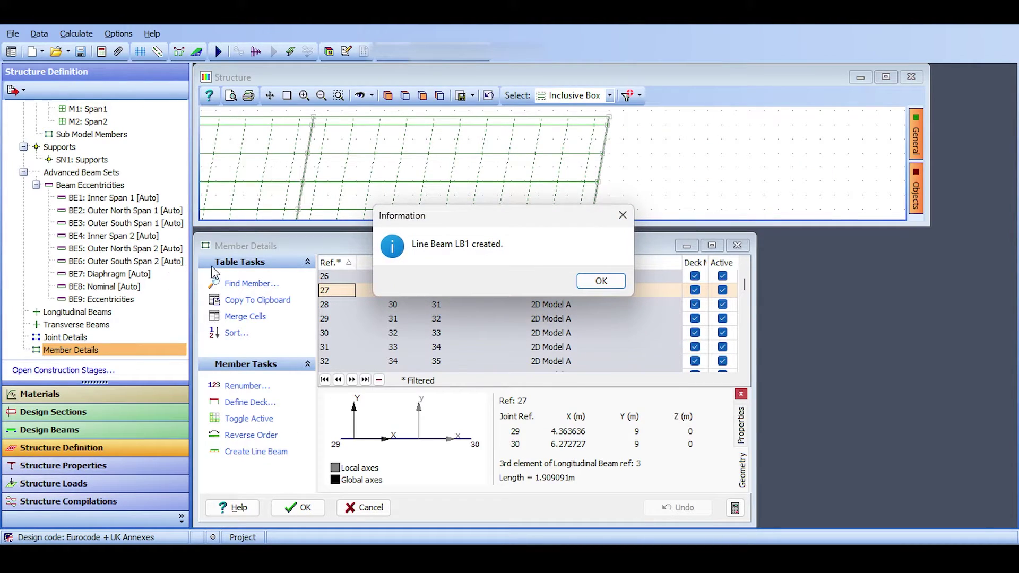
click(600, 282)
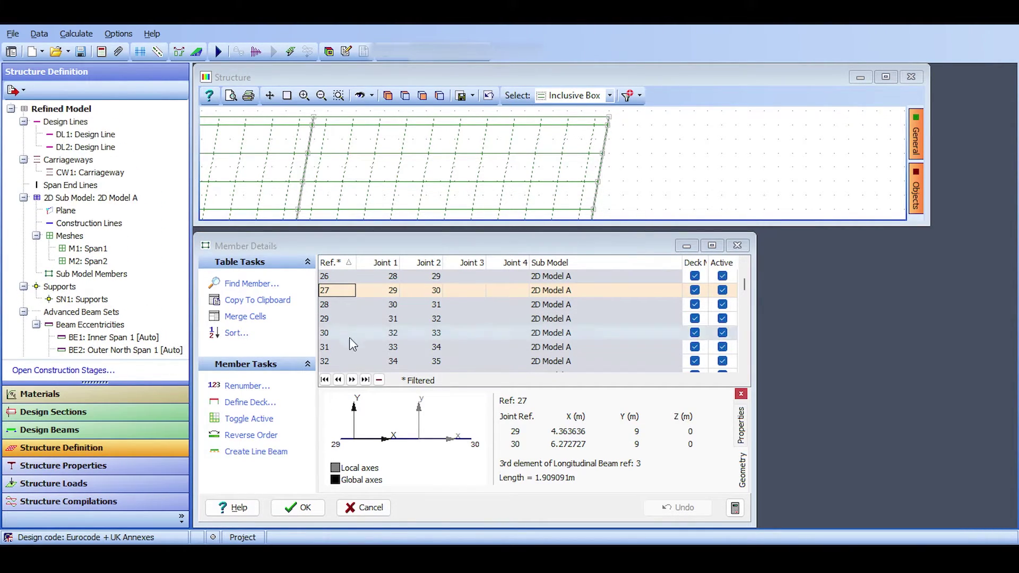
click(295, 508)
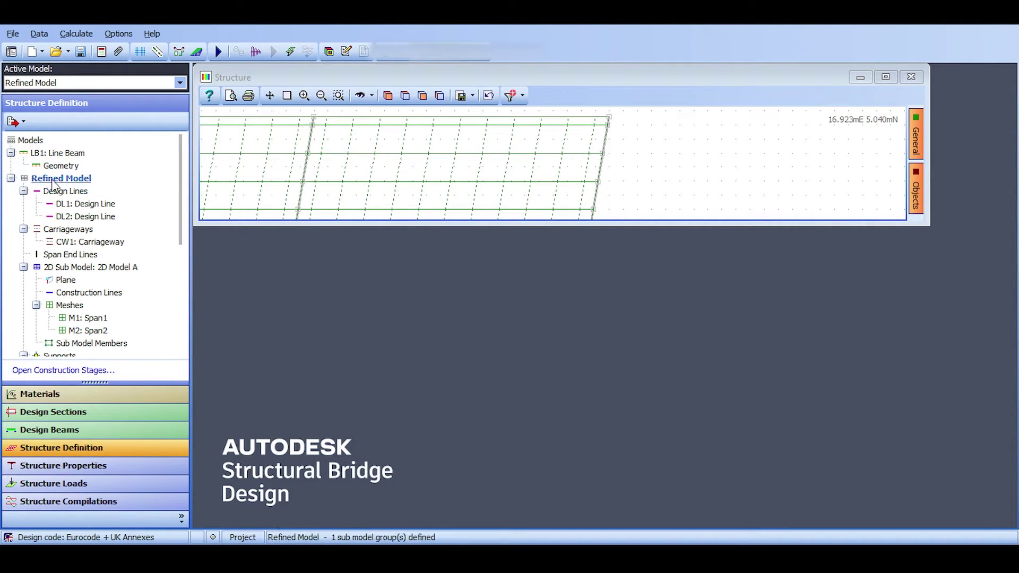
Switch the active model between the refined model and the line beam to compare their graphics
click(30, 140)
click(53, 84)
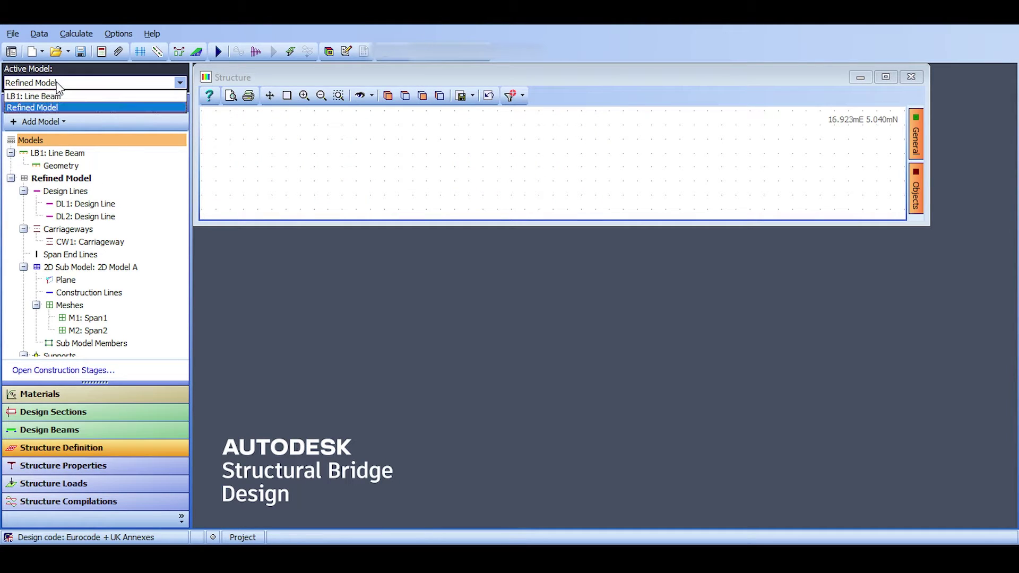
click(82, 106)
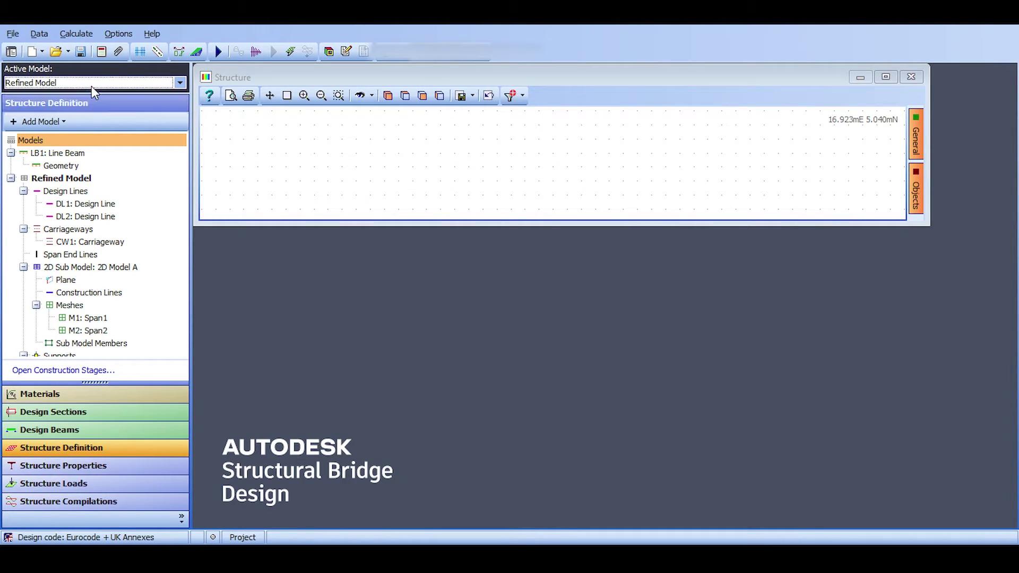
click(73, 154)
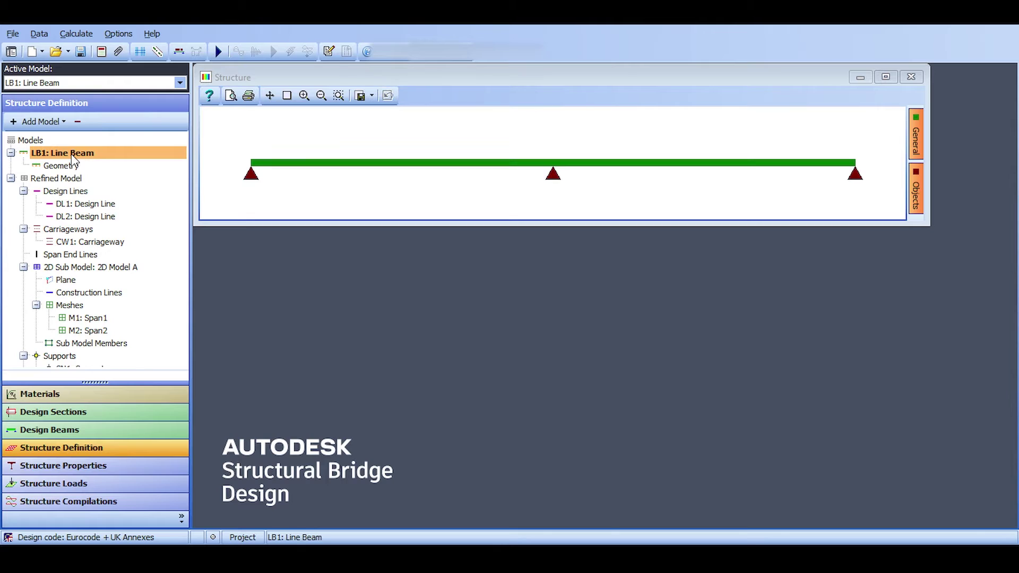
click(56, 178)
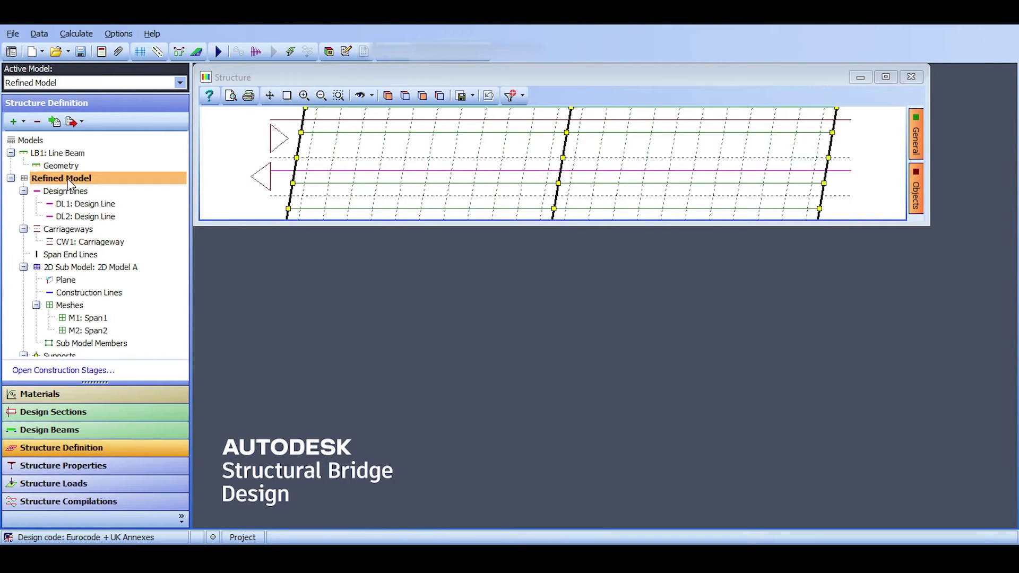
Rename the line beam model as "Inner Line Beam"
click(69, 152)
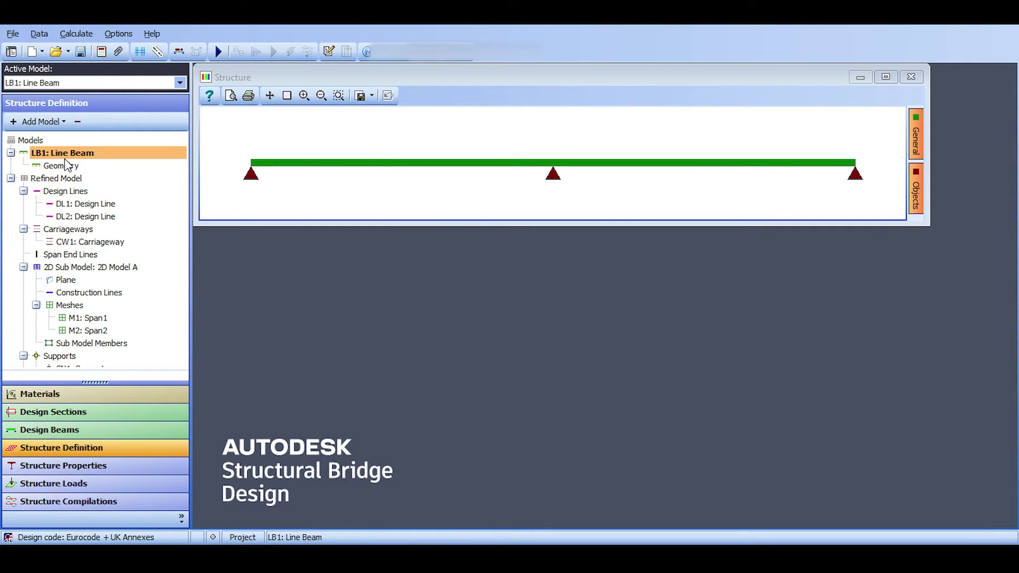
right_click(66, 161)
click(103, 200)
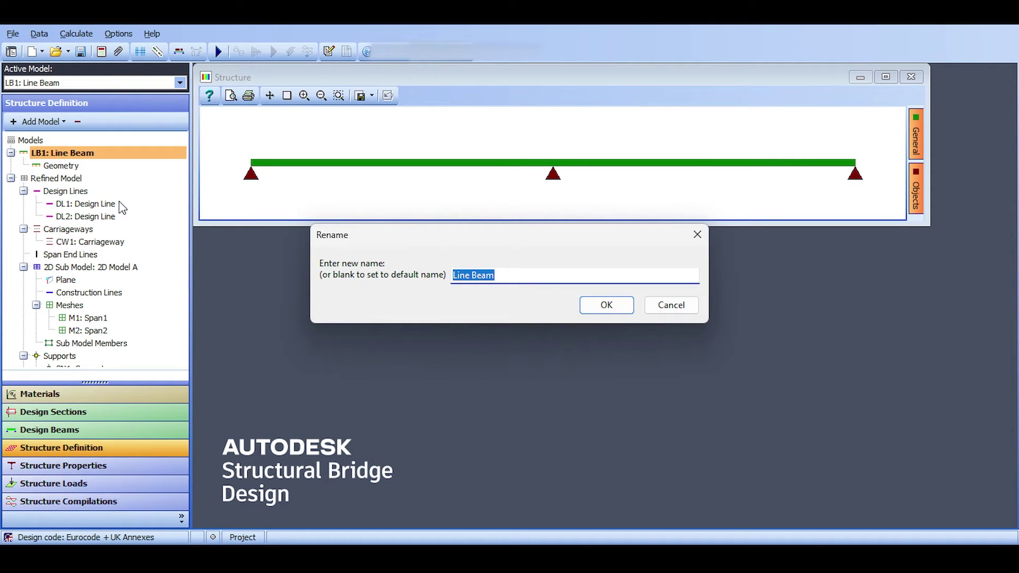
text(Inner Line )
text(Beam)
key(BackSpace)
text(am)
key(Return)
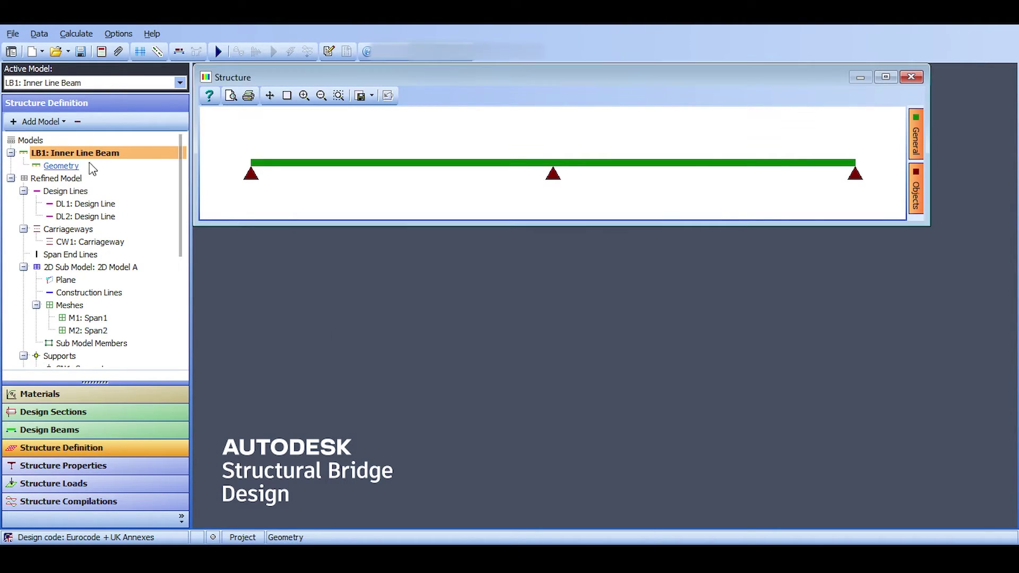
Review the inner line beam's span and support geometry, accept it unchanged and save the project
double_click(61, 166)
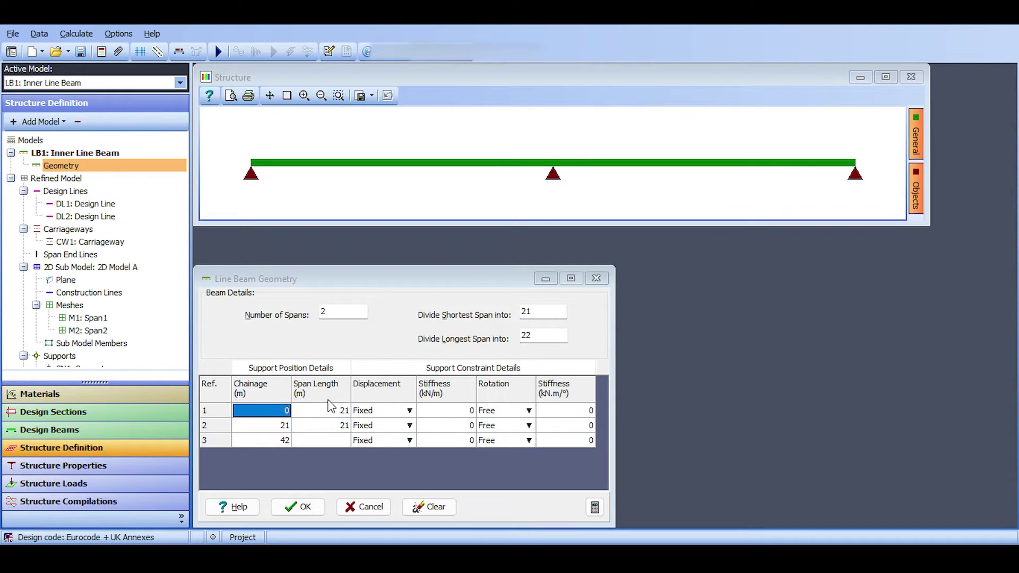
click(387, 157)
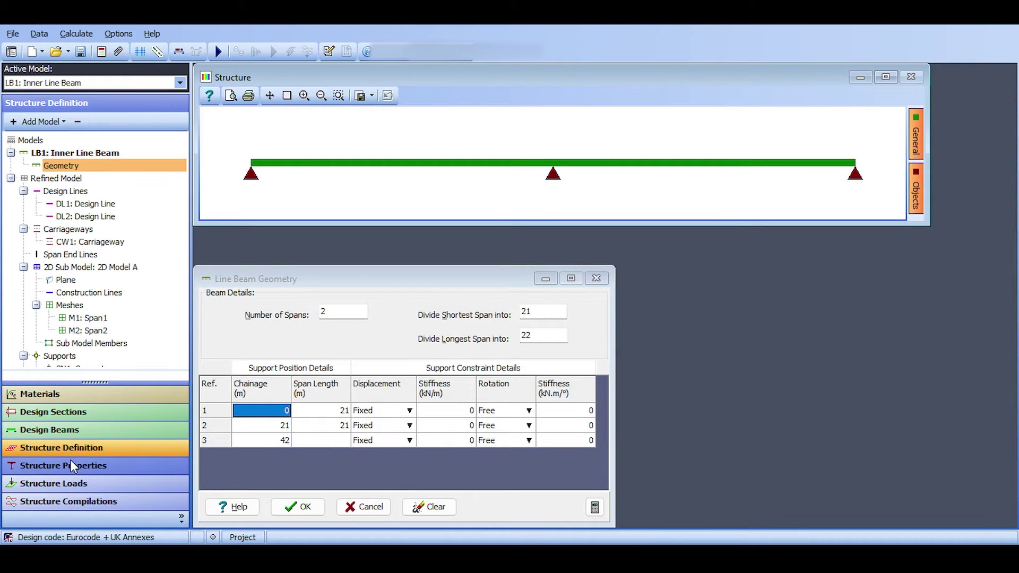
click(80, 52)
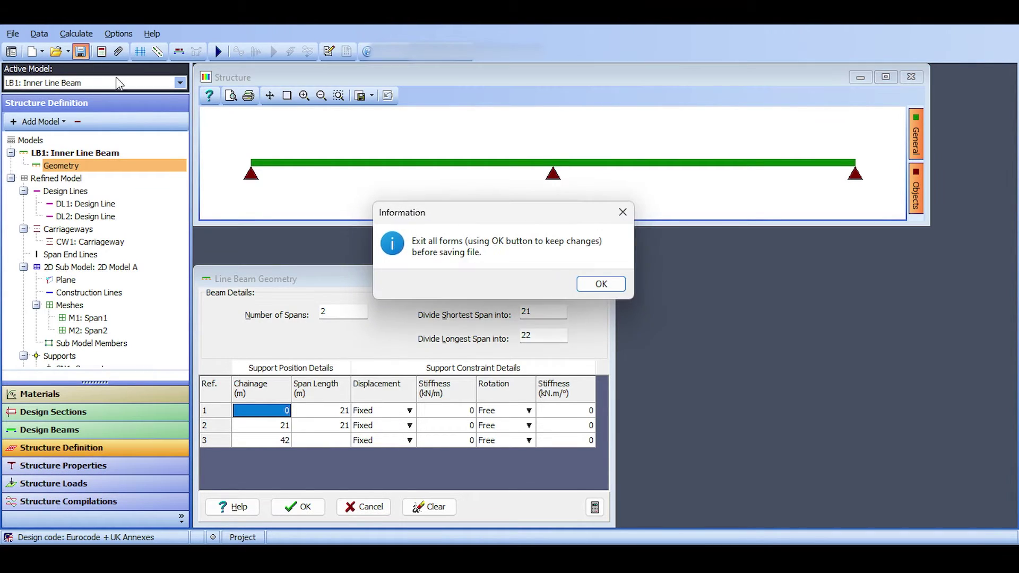
click(596, 281)
click(298, 507)
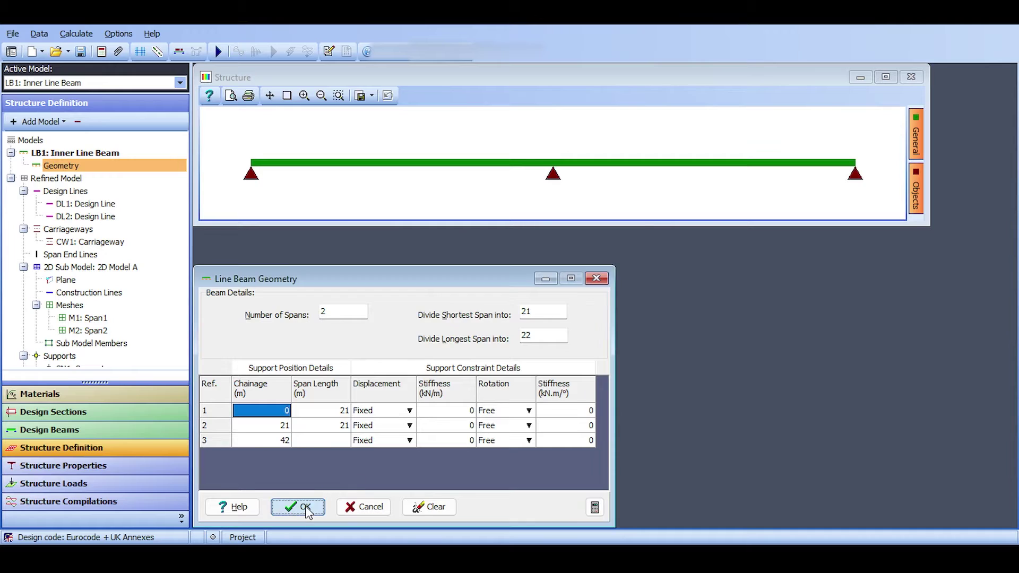
click(81, 53)
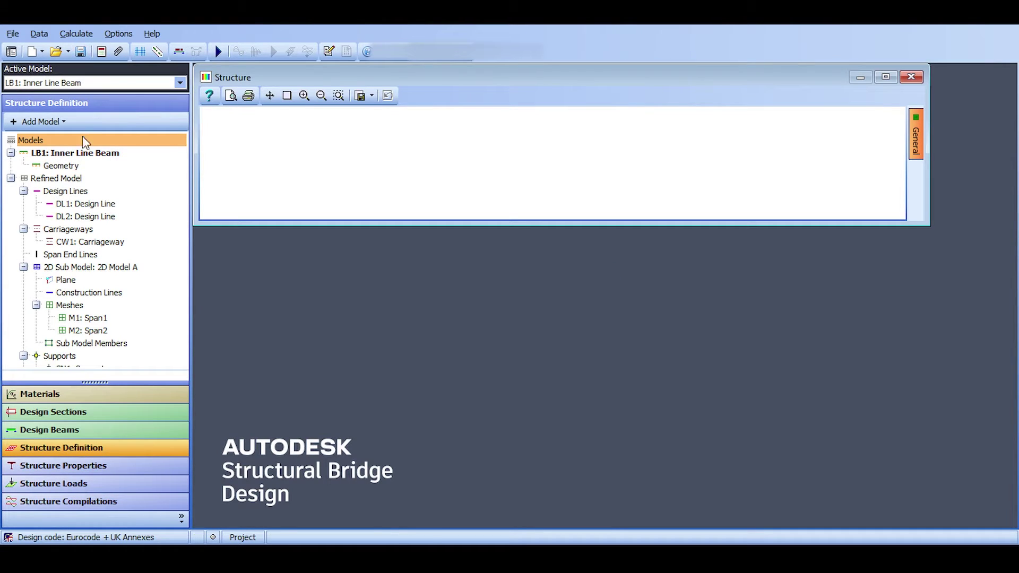
Compare the data and loading commands offered for the refined model with those offered for the inner line beam
click(76, 180)
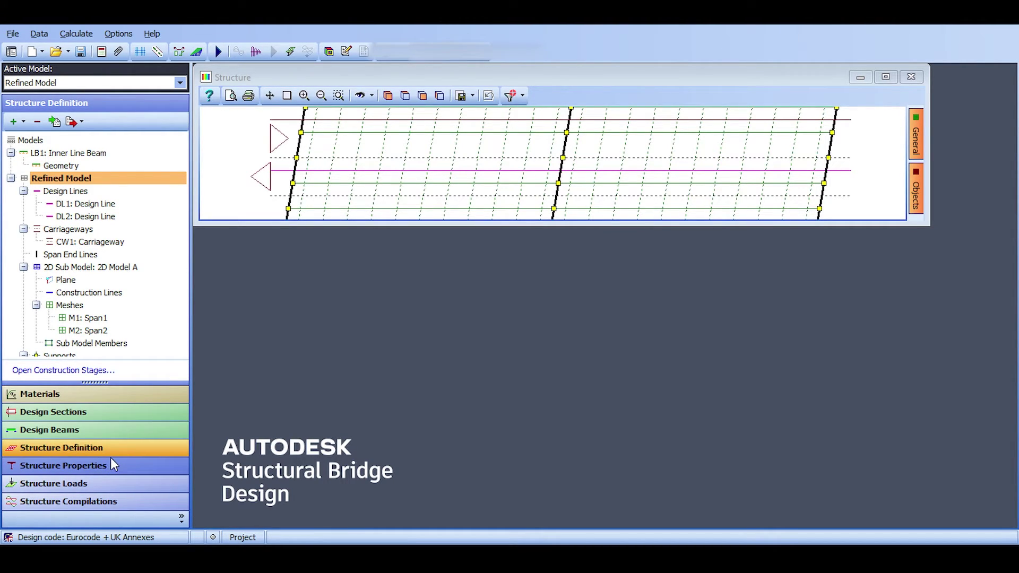
click(67, 153)
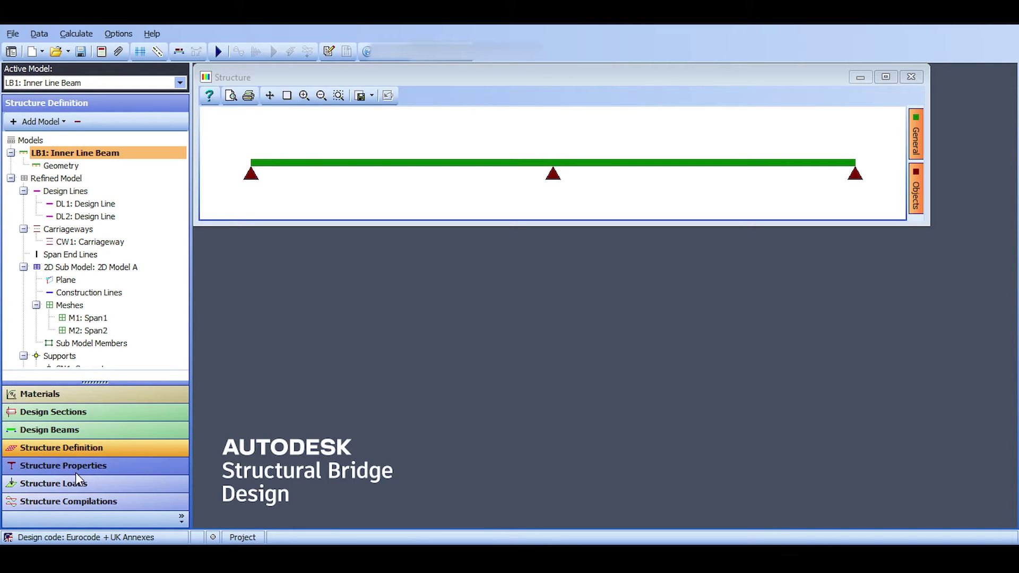
click(38, 34)
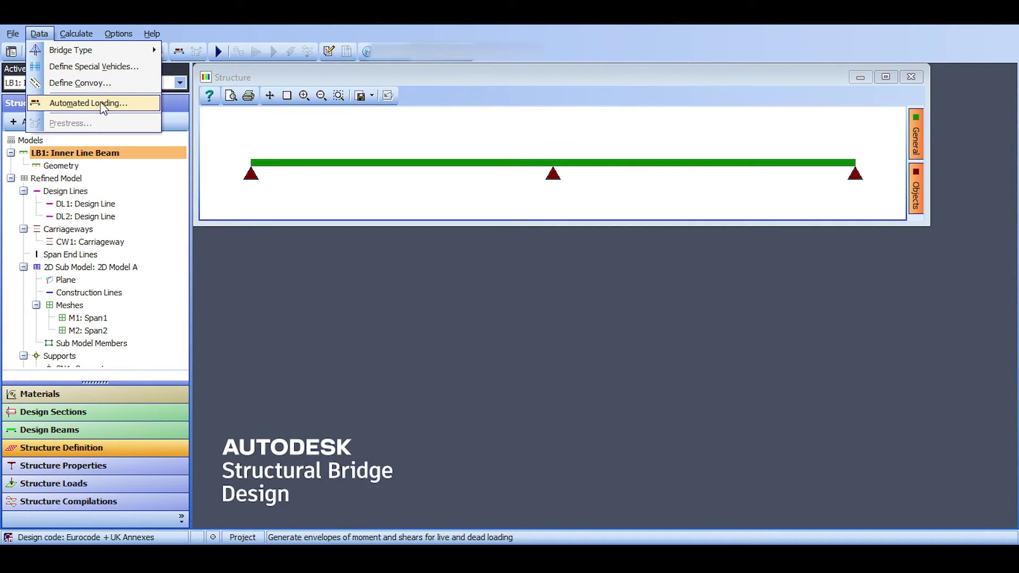
click(75, 178)
click(74, 179)
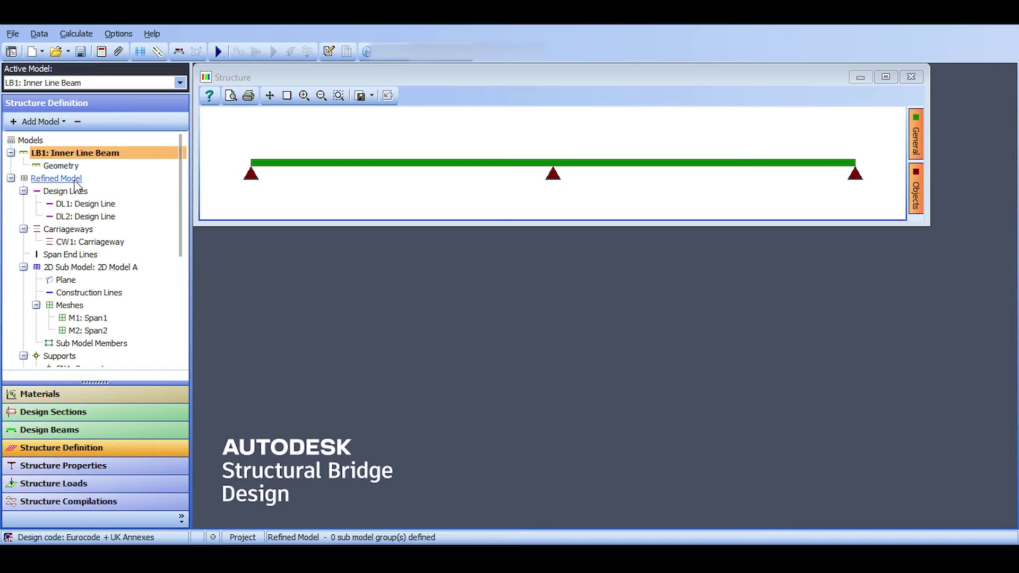
click(39, 33)
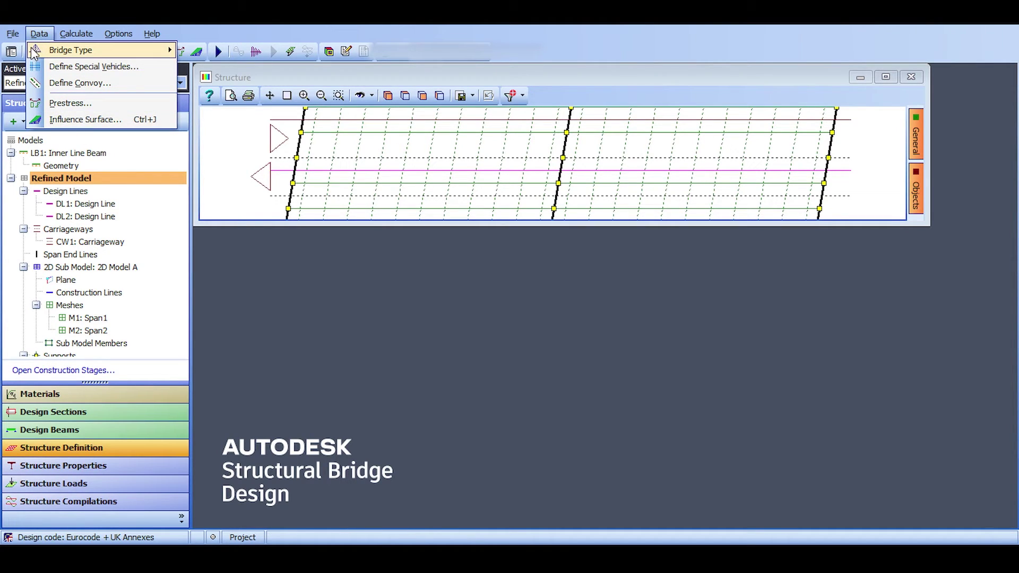
click(69, 153)
click(39, 34)
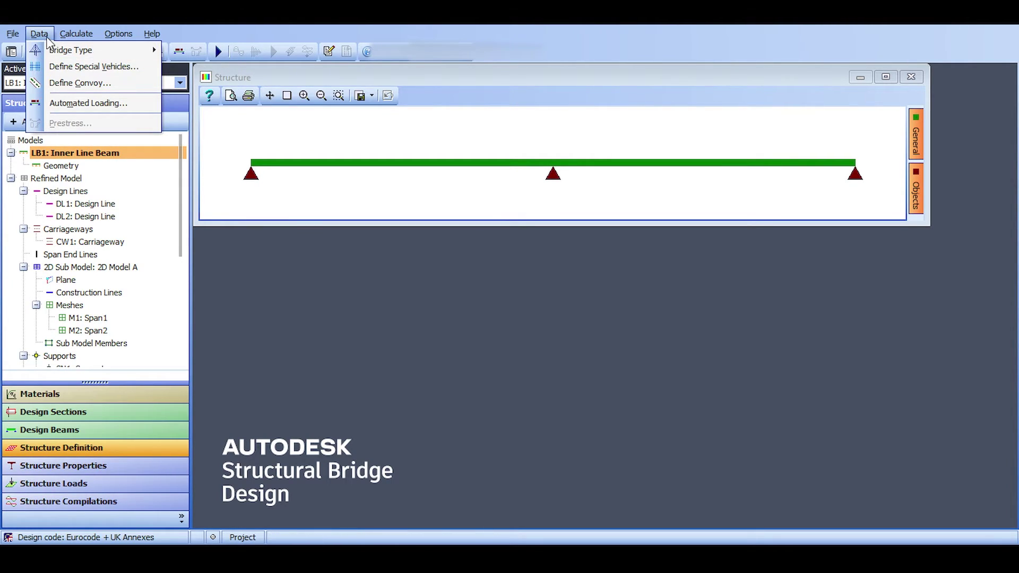
click(62, 136)
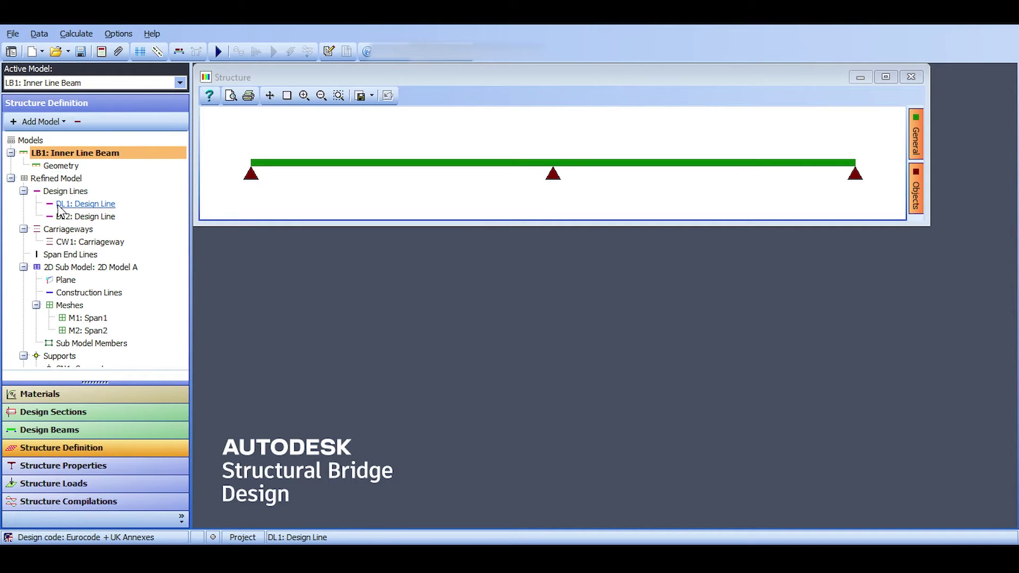
Display the refined model's structure properties and close the project overview
click(56, 179)
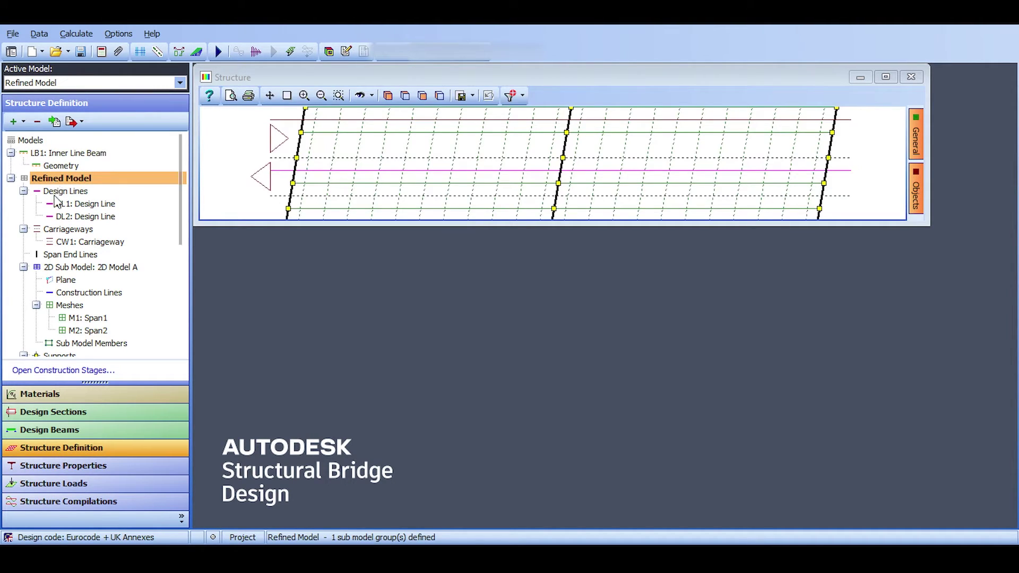
click(65, 469)
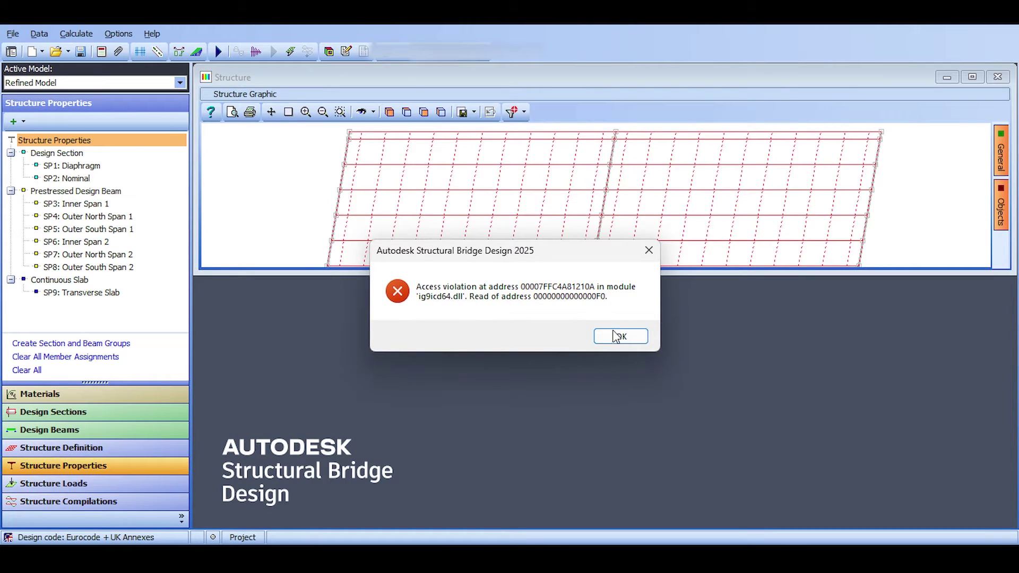
click(614, 336)
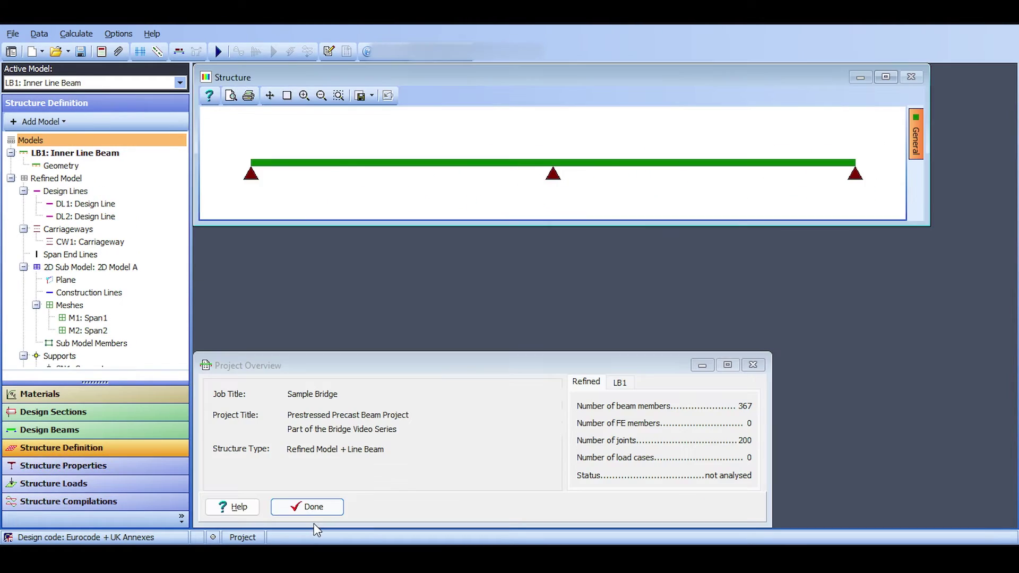
click(312, 506)
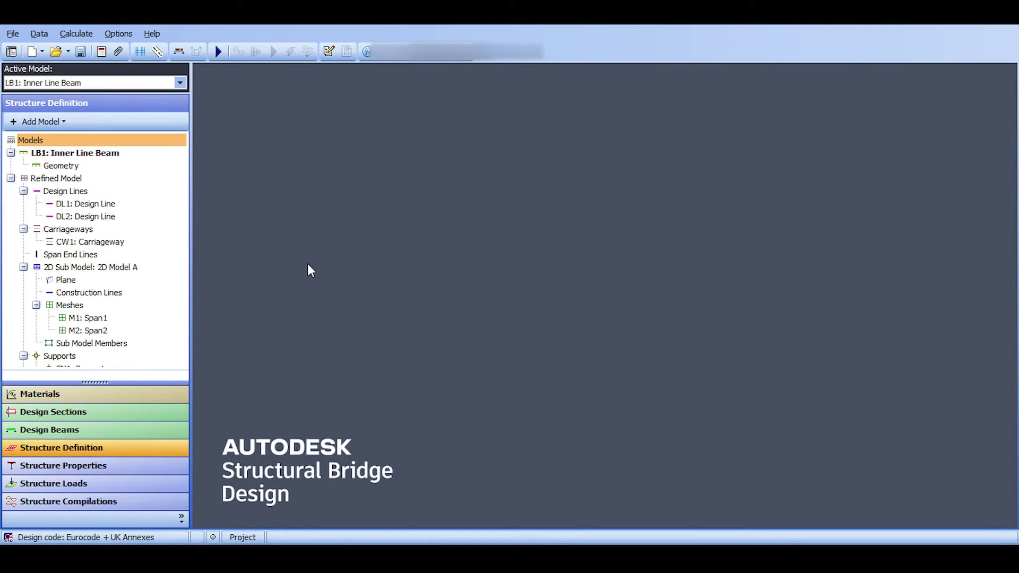
Check the inner line beam's Inner Span 1 and Inner Span 2 beam properties and return to the structure definition
click(100, 154)
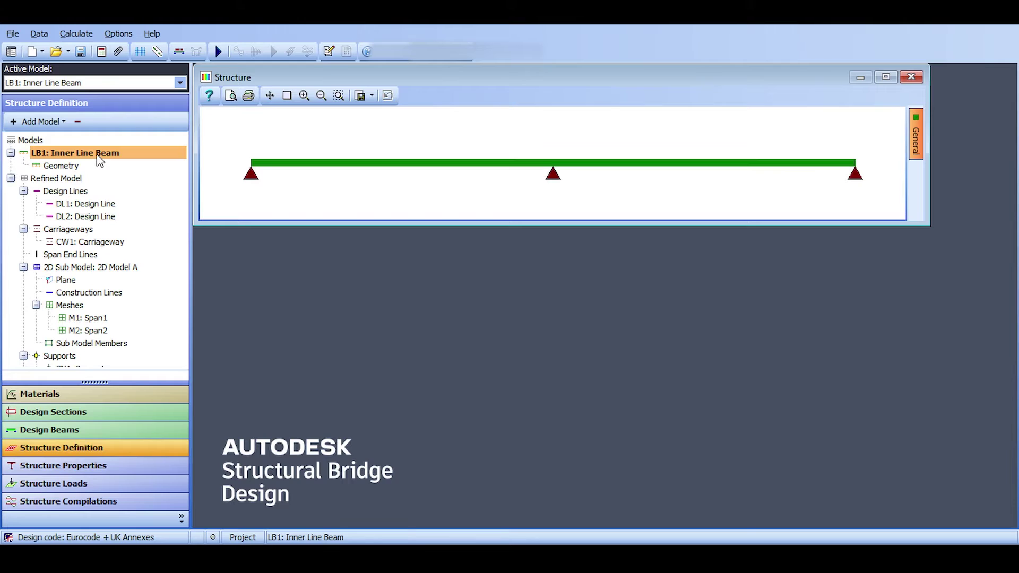
click(124, 465)
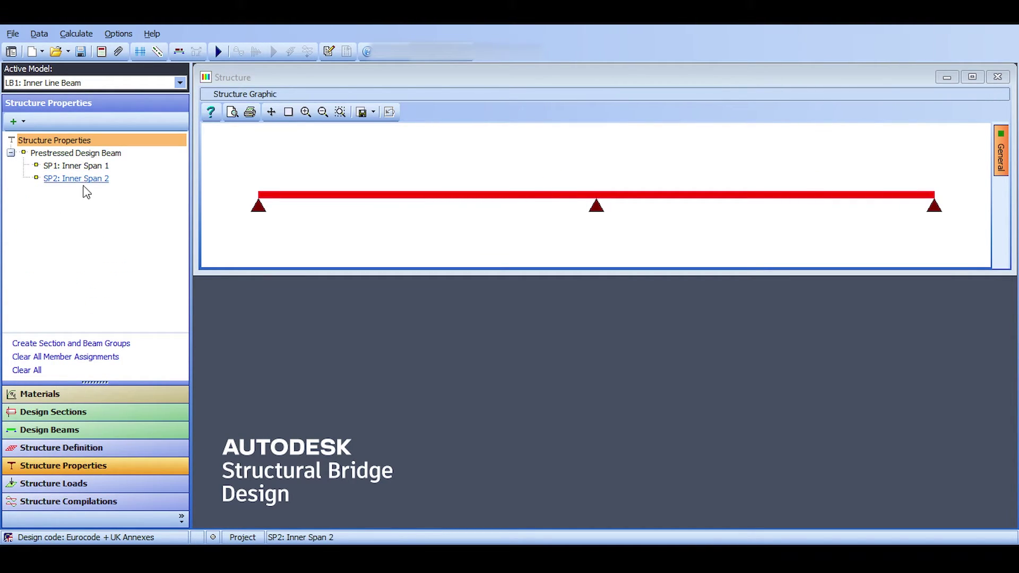
double_click(84, 167)
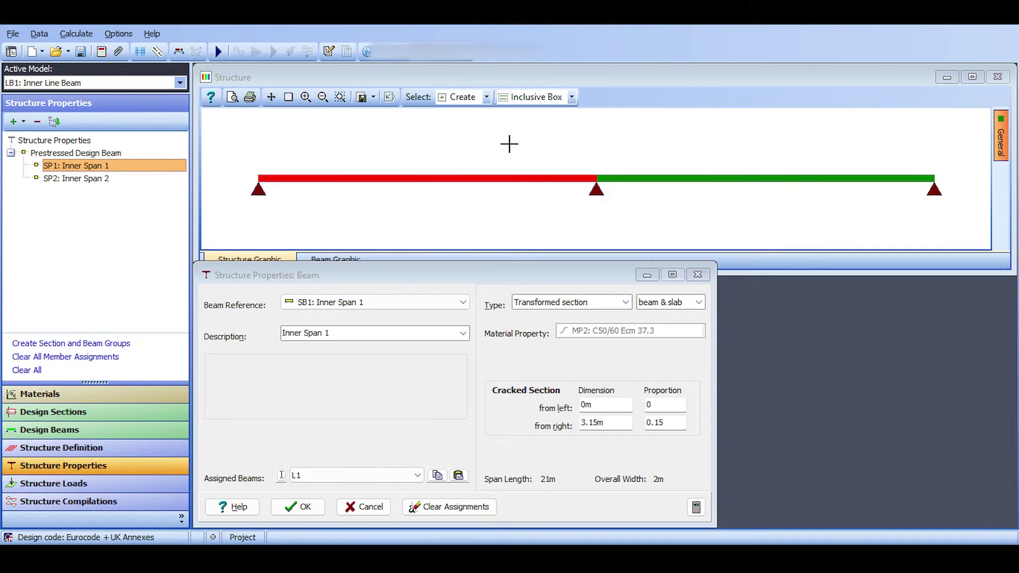
double_click(88, 181)
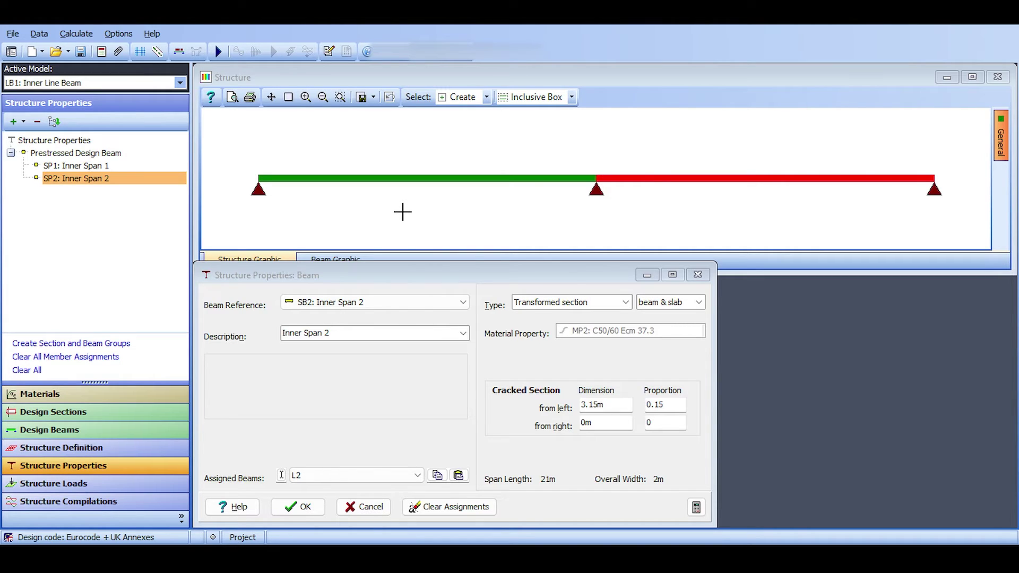
click(79, 449)
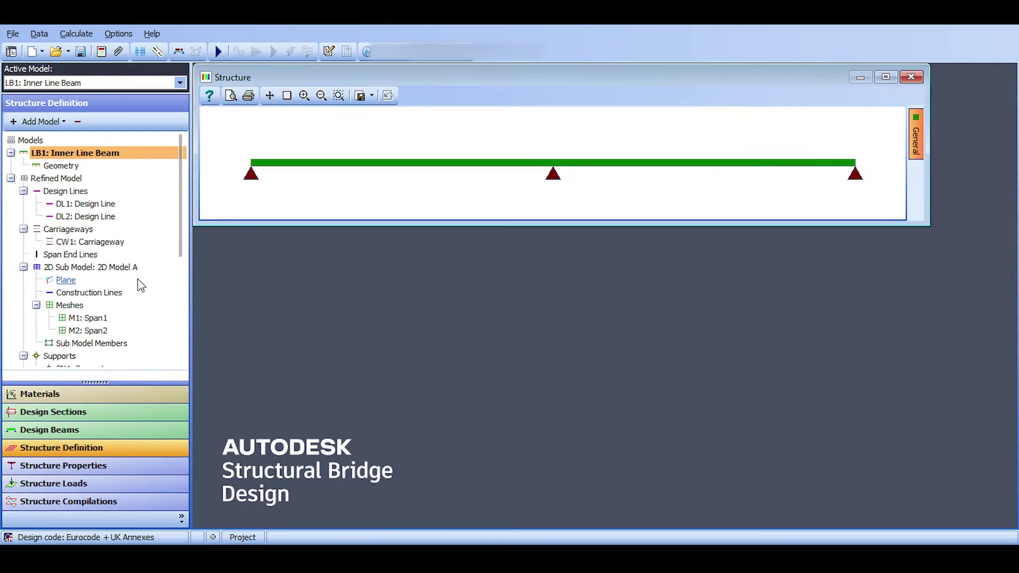
Open the member details of the refined model
click(56, 179)
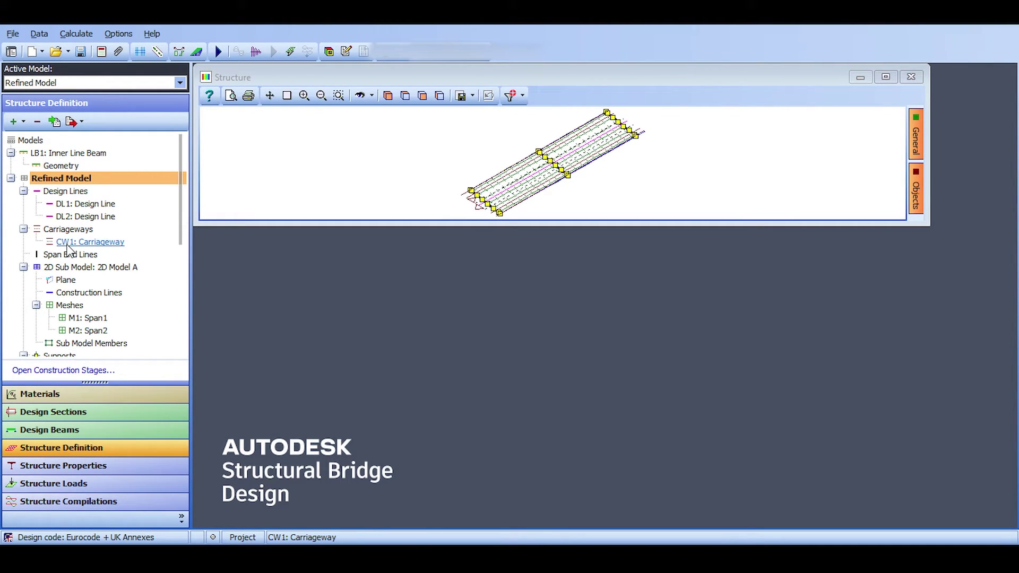
scroll(69, 248, down, 6)
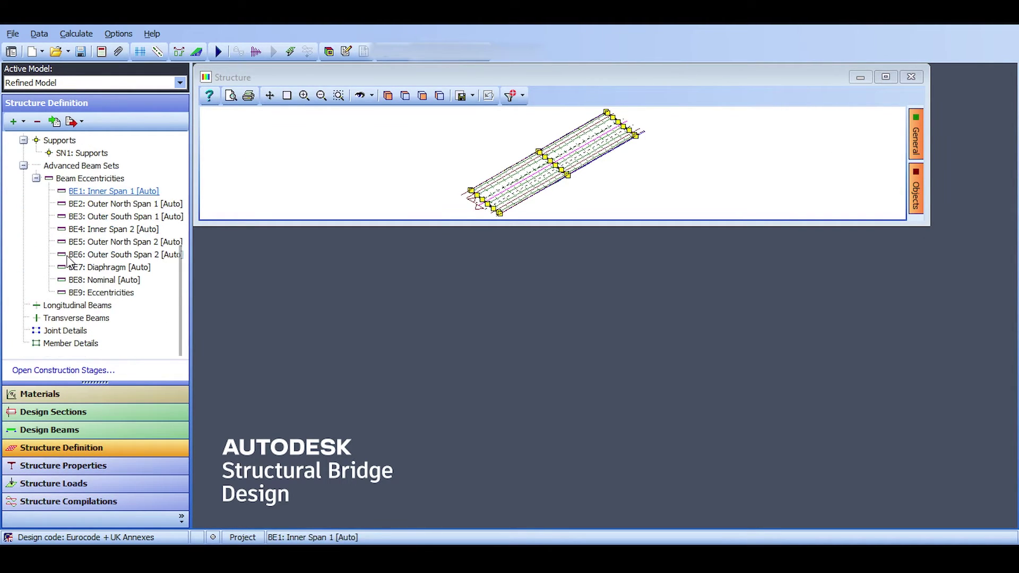
double_click(70, 344)
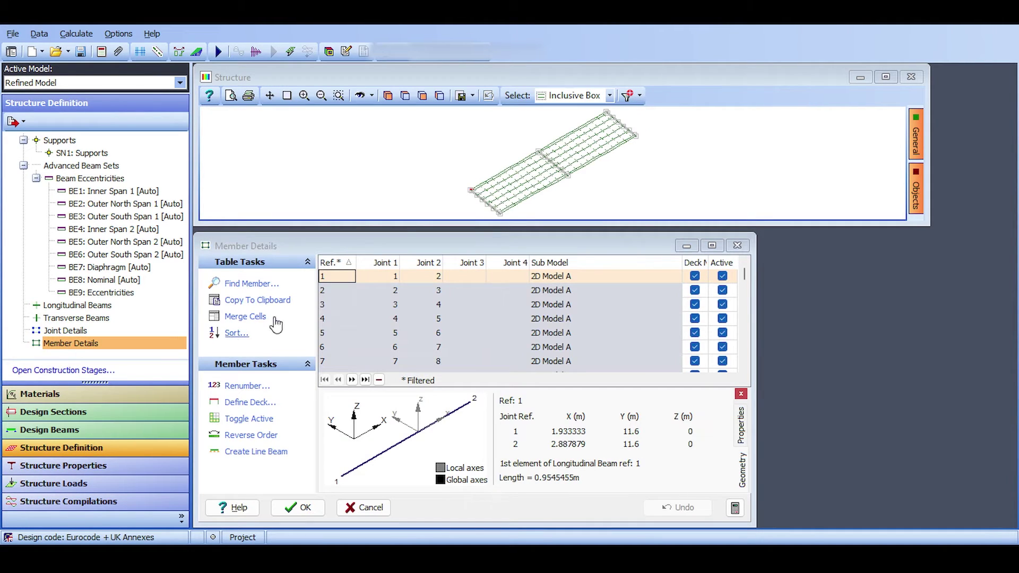
Create a line beam from the second longitudinal beam, using its member 14, and accept the member details
scroll(465, 191, up, 3)
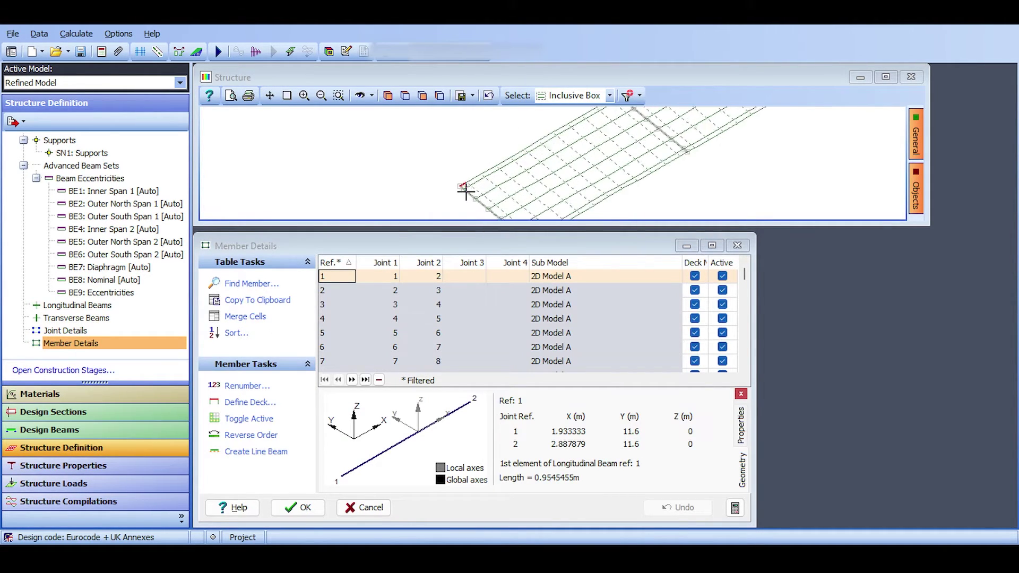
scroll(465, 191, up, 4)
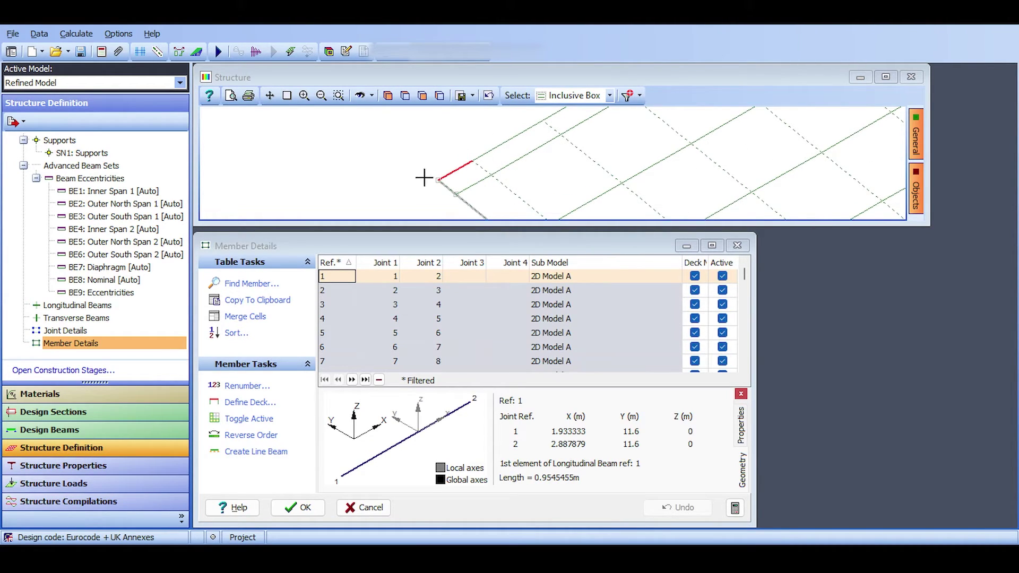
click(532, 153)
click(467, 185)
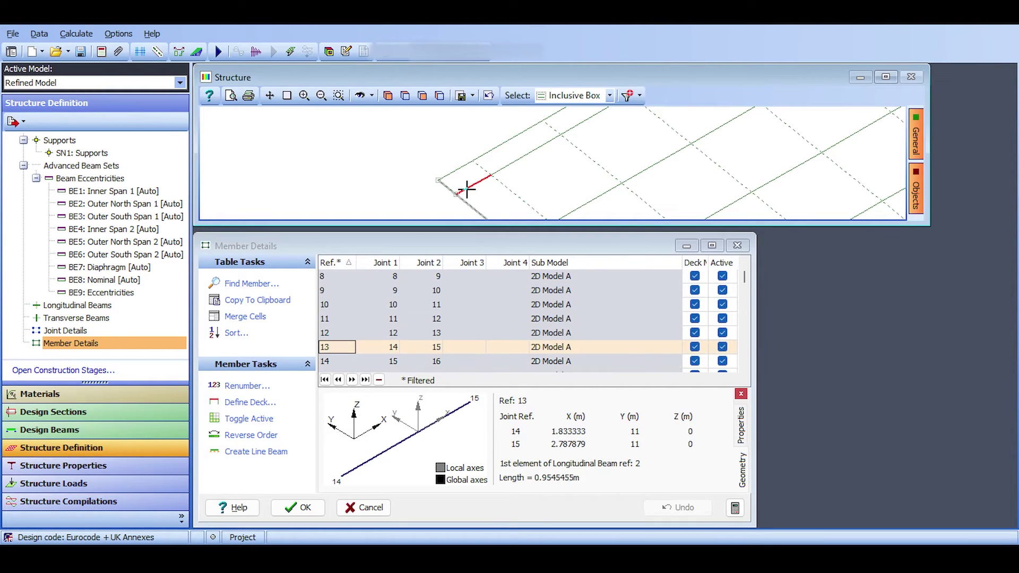
click(512, 163)
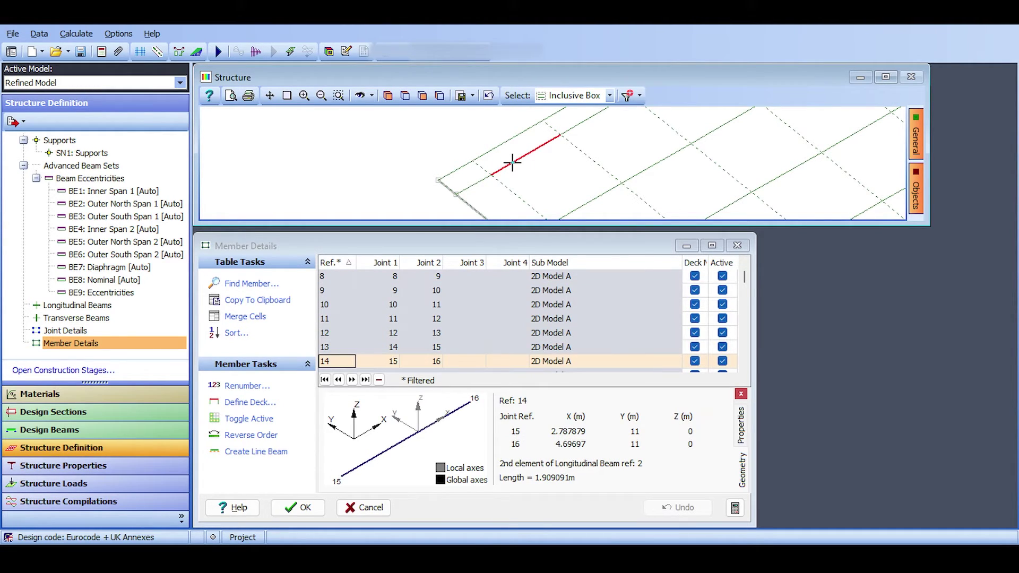
click(249, 454)
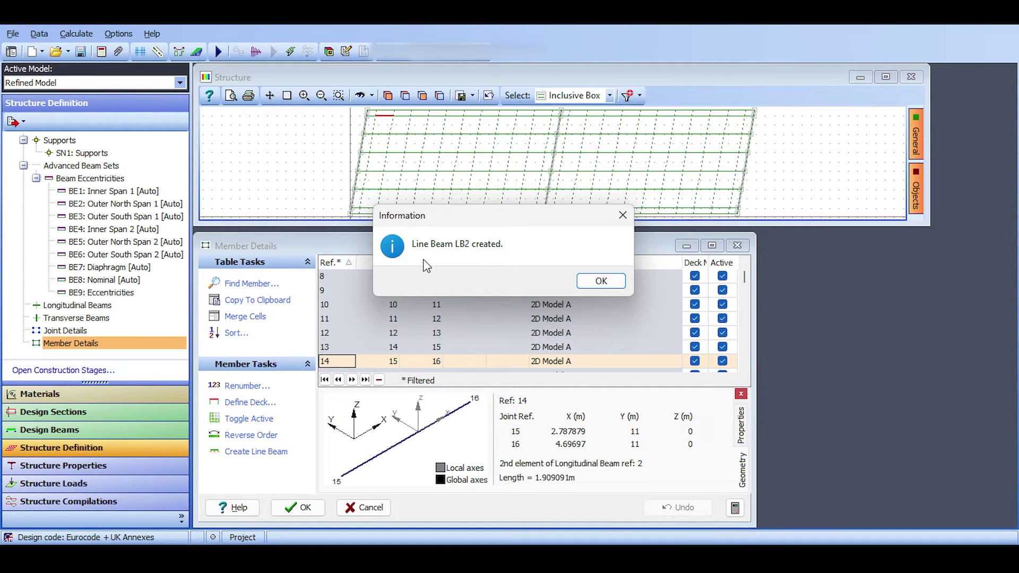
click(600, 281)
click(298, 507)
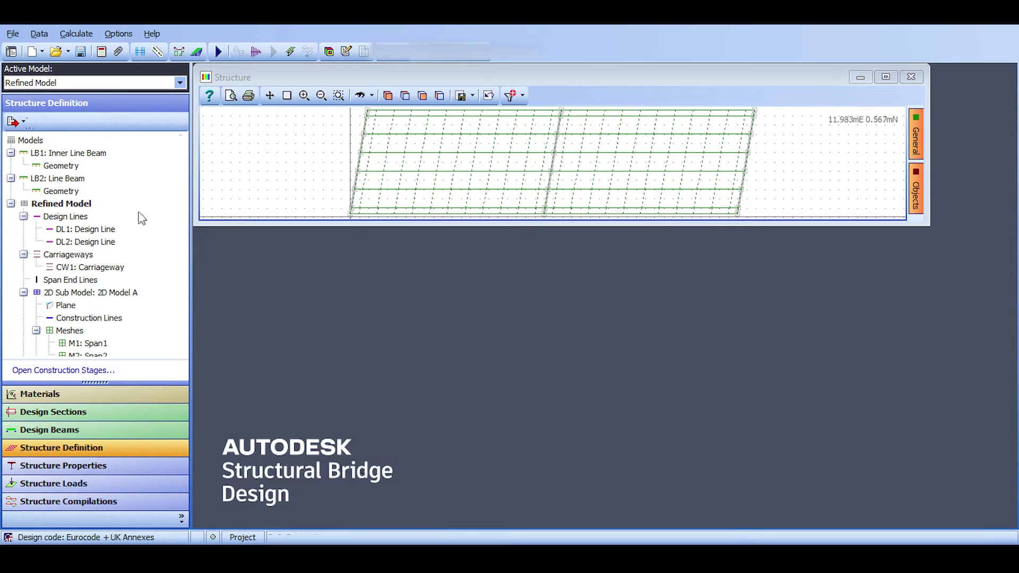
Rename line beam LB2 as "Outer Line Beam" and save the project
click(53, 179)
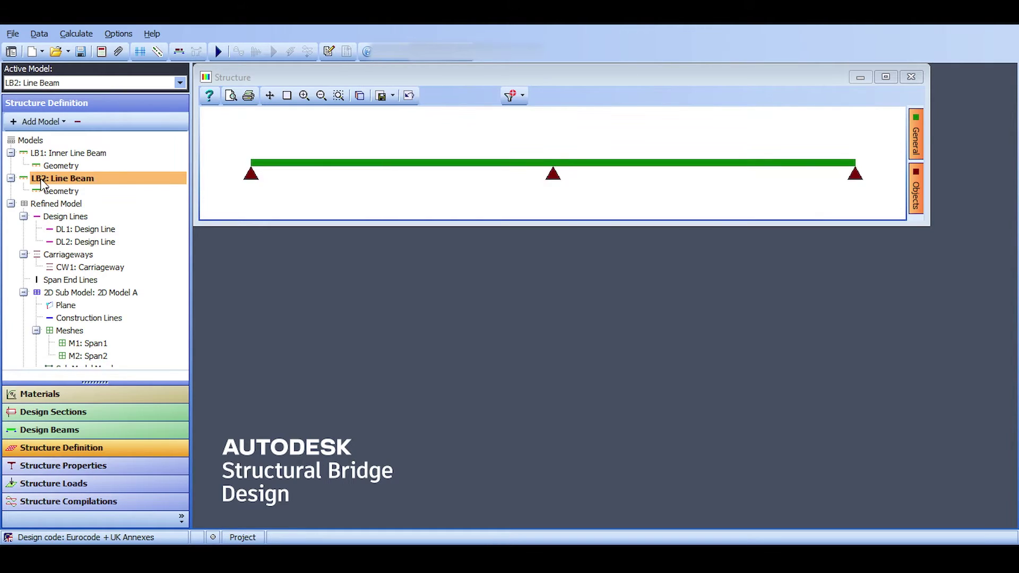
right_click(44, 181)
click(90, 221)
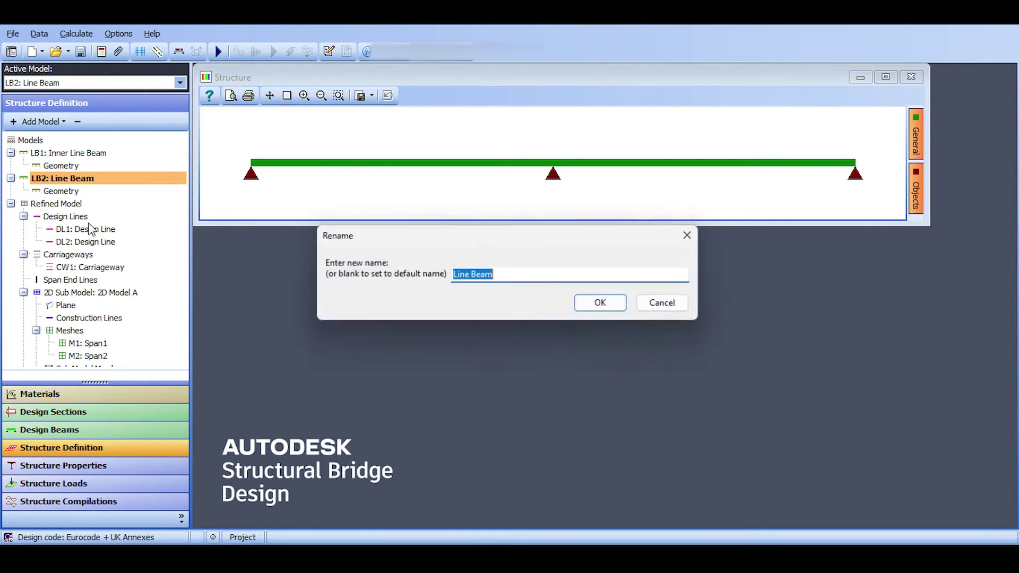
text(Outer)
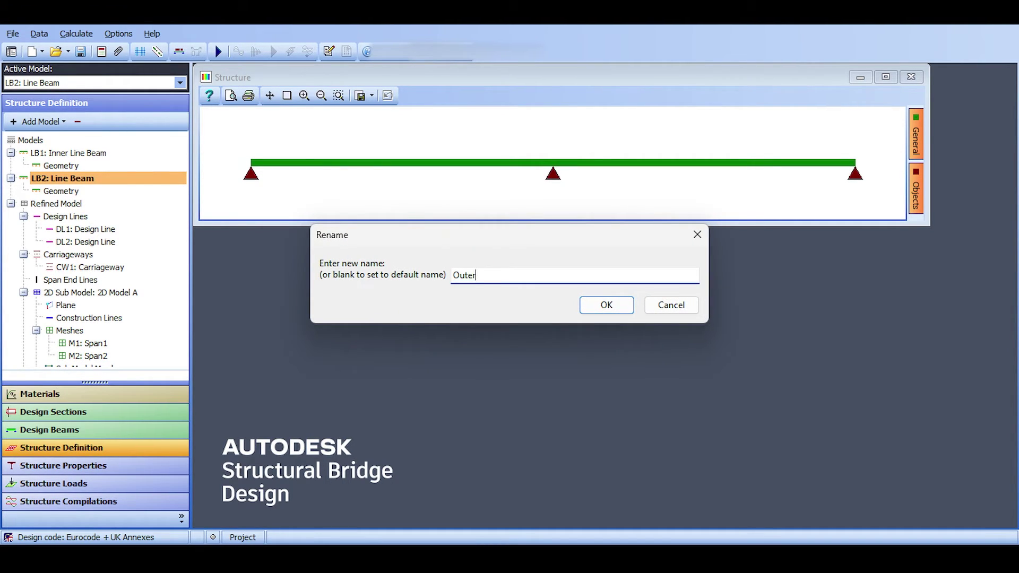
text( Line Beam)
key(Return)
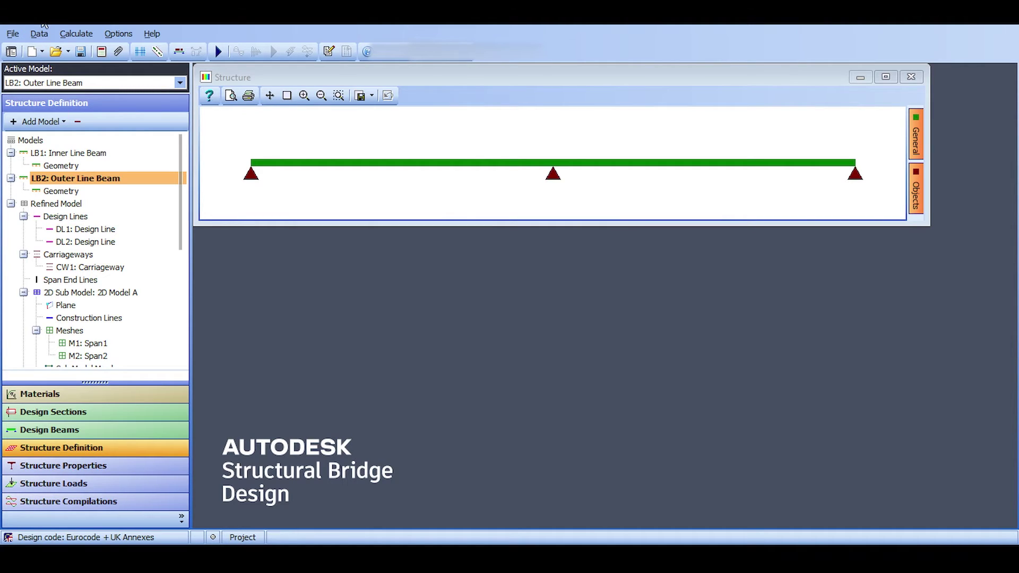
click(79, 51)
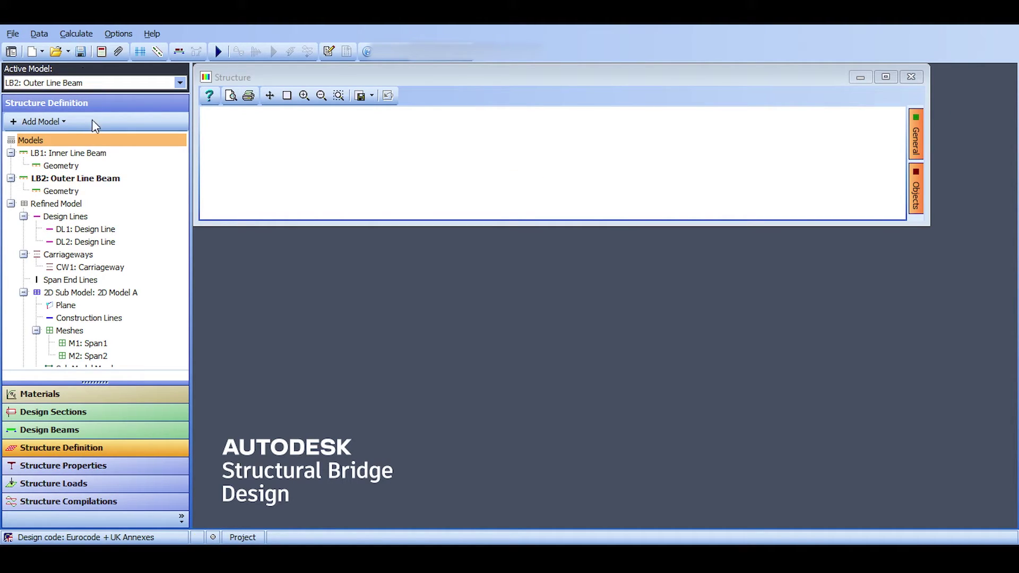
Display the structure properties of the outer line beam
click(98, 191)
click(100, 181)
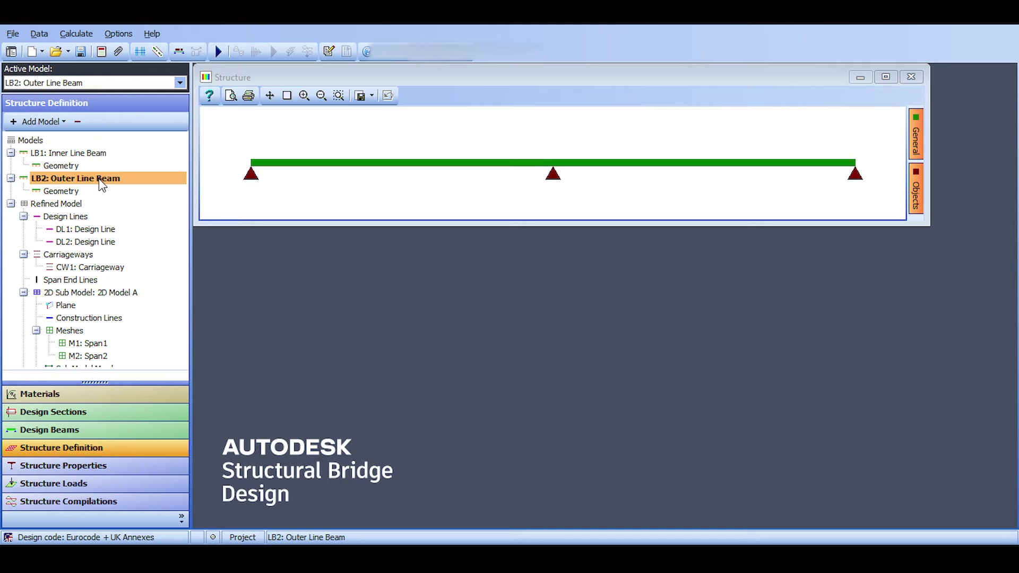
click(89, 467)
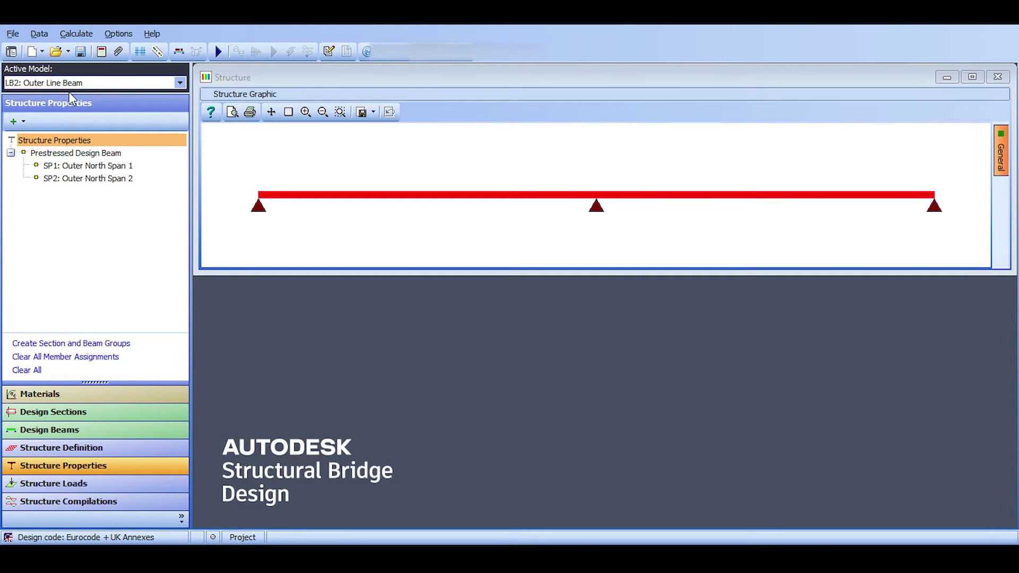
Compare the structure properties assigned to the inner line beam, the refined model and the outer line beam
click(99, 83)
click(101, 95)
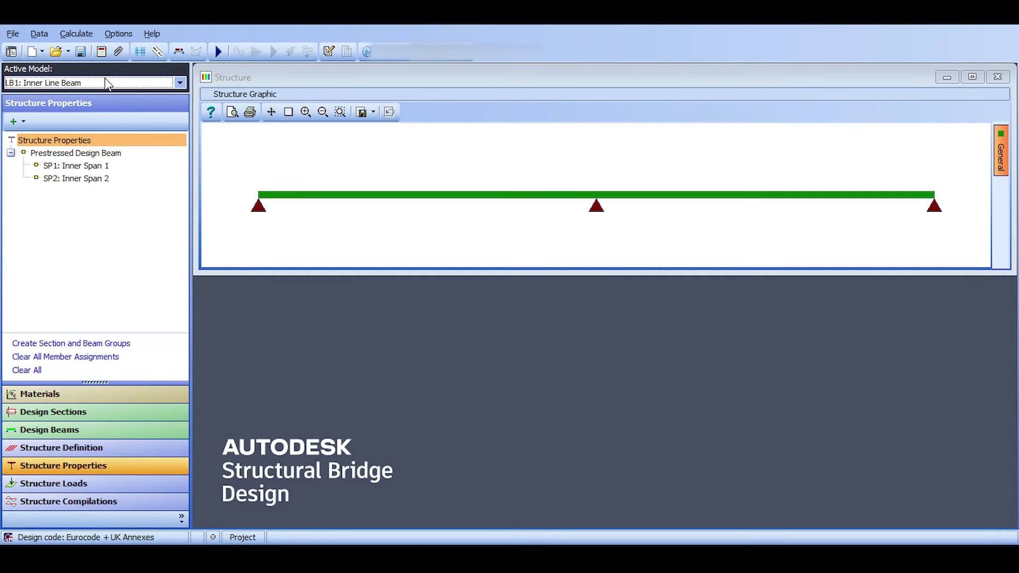
click(99, 83)
click(63, 118)
click(97, 85)
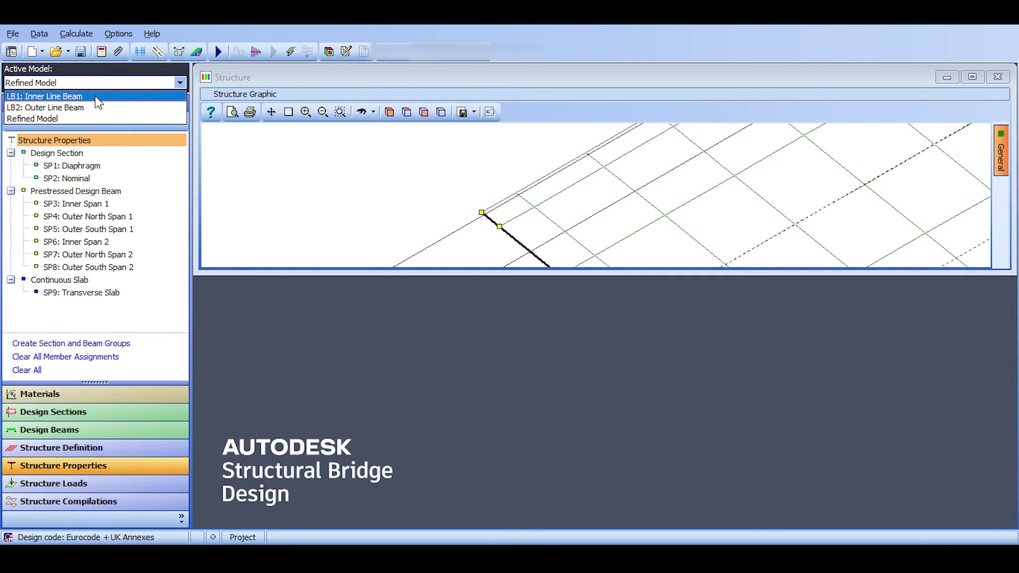
click(100, 92)
click(96, 85)
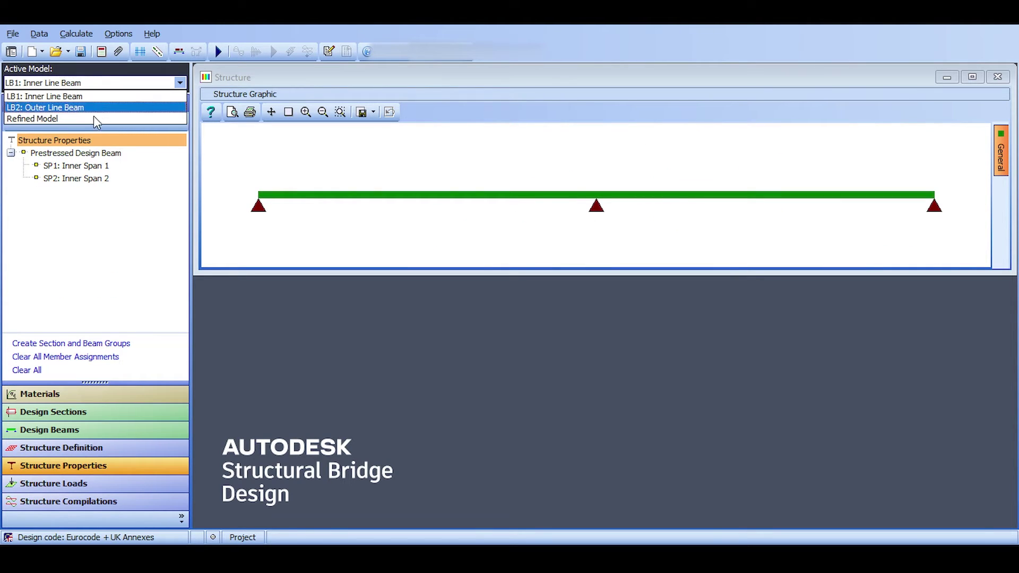
click(62, 107)
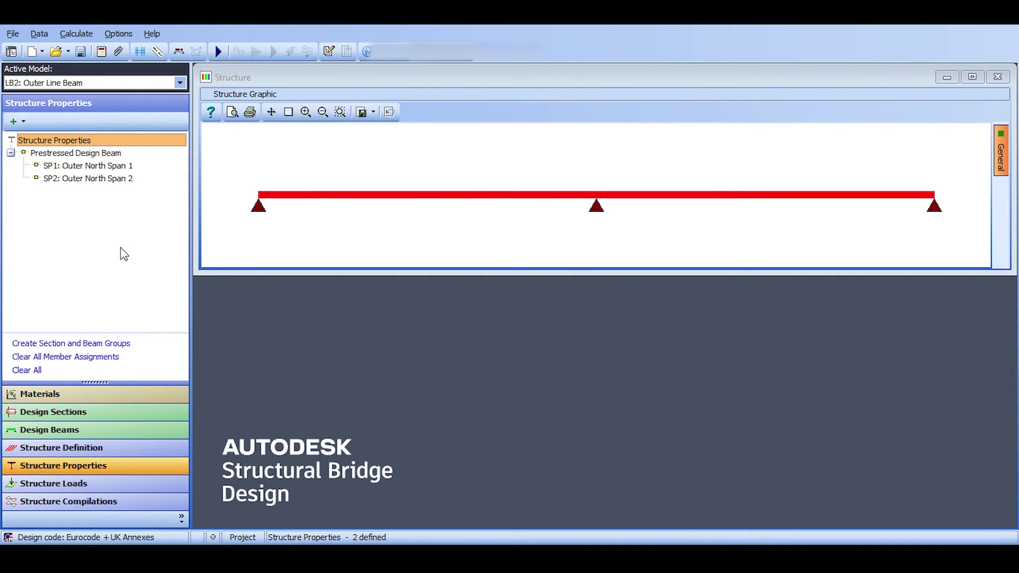
Make the inner line beam the active model and try to open the design beams
click(70, 85)
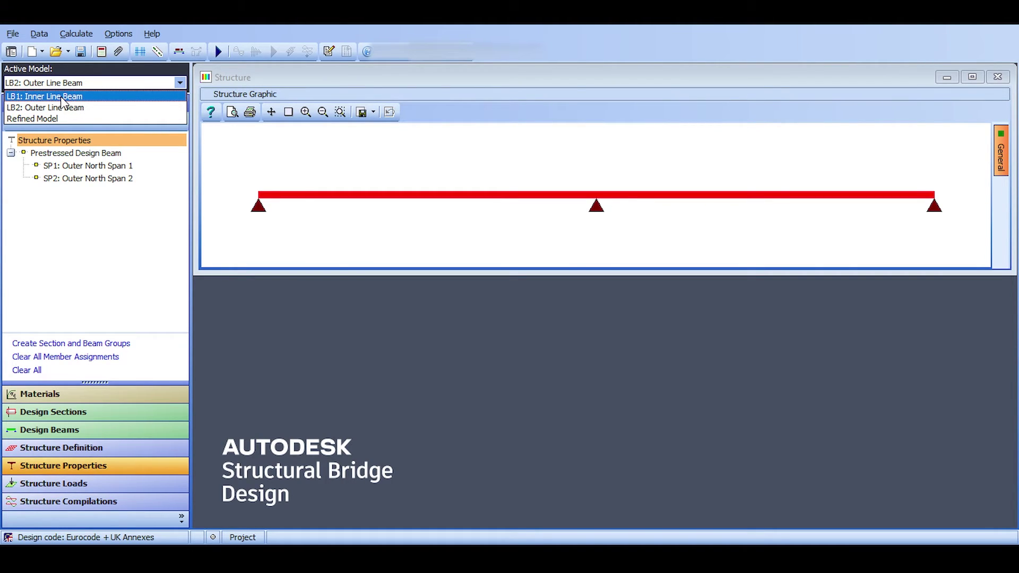
click(62, 97)
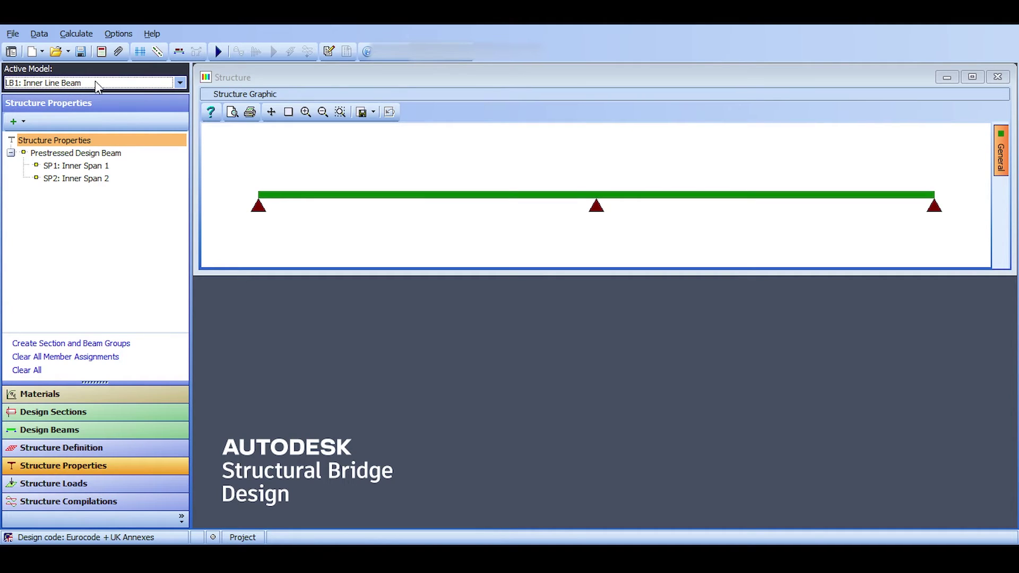
click(29, 431)
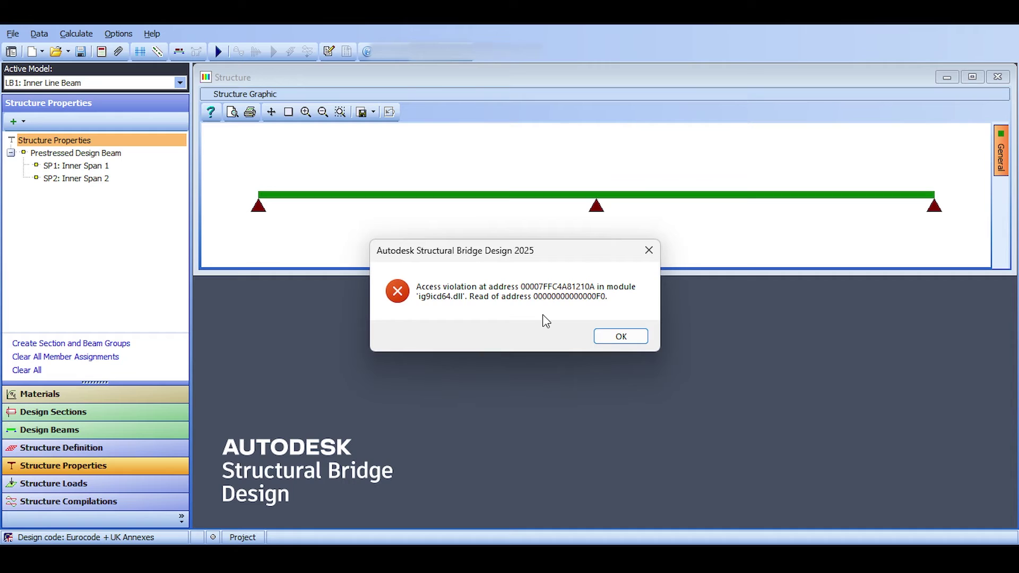
click(620, 337)
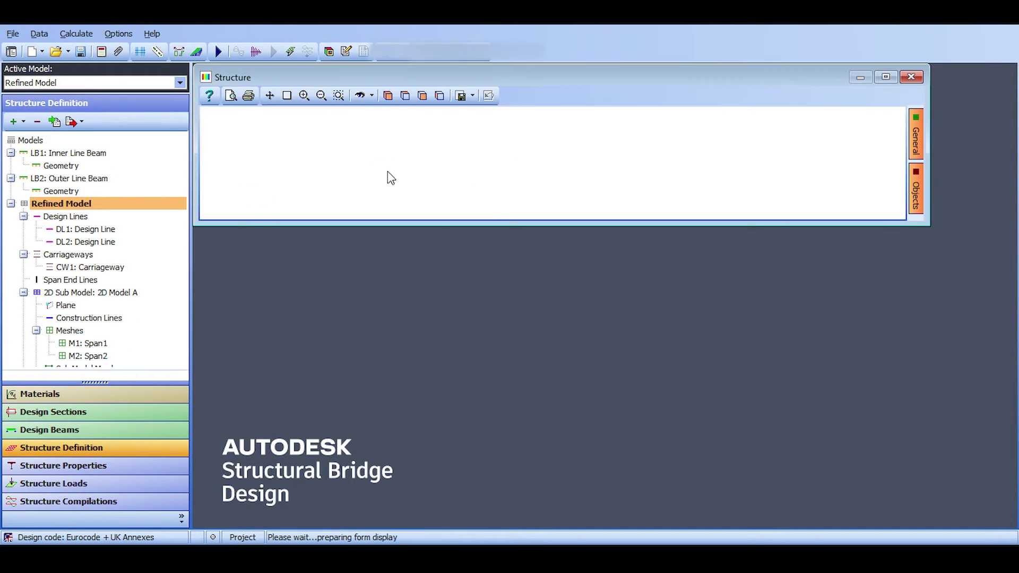
Examine the refined model's beam grid along the first span, the intermediate support and the outer edges
scroll(557, 157, up, 2)
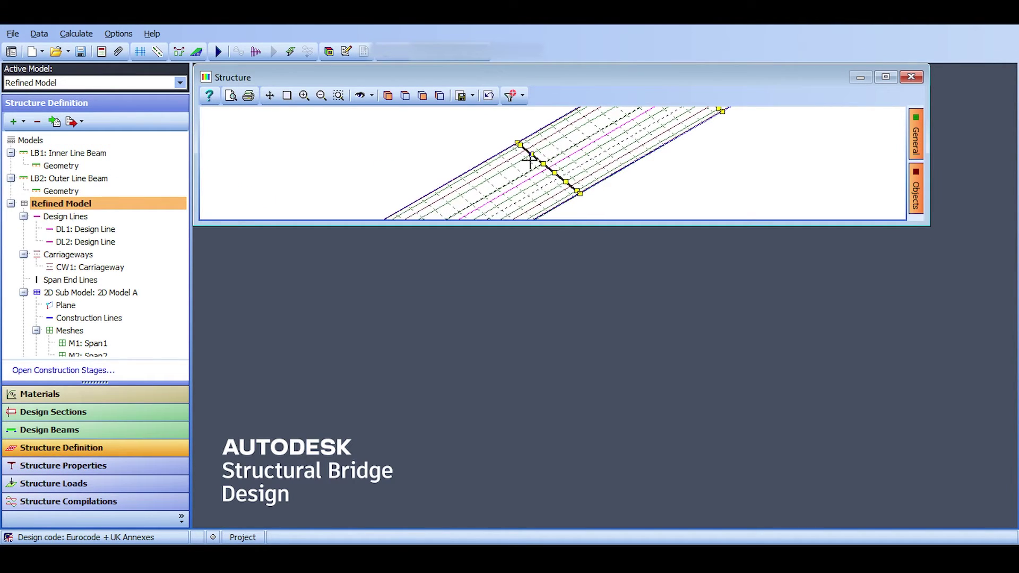
scroll(491, 164, up, 3)
scroll(492, 165, up, 1)
scroll(529, 173, up, 2)
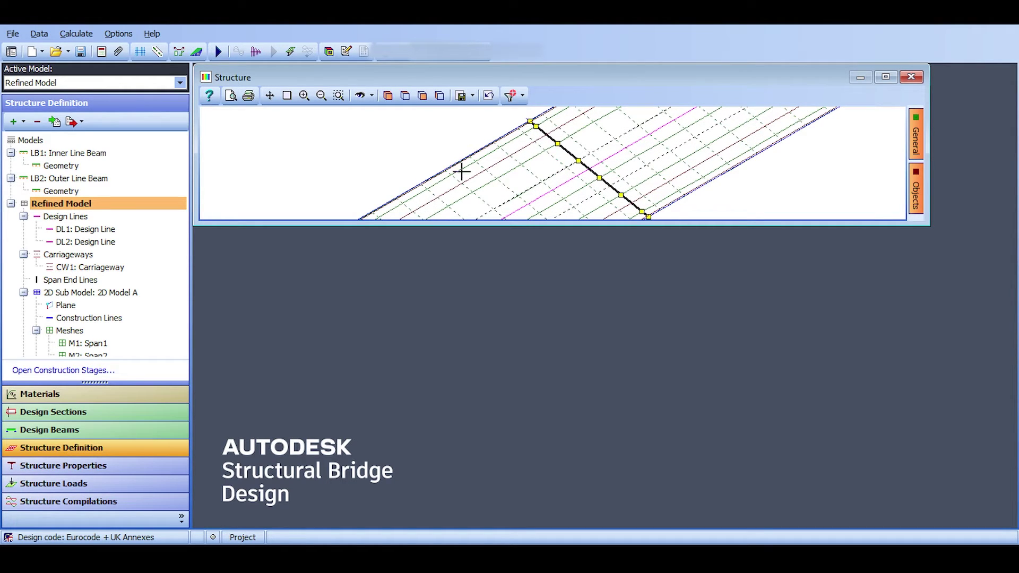
scroll(465, 165, down, 1)
scroll(467, 163, down, 1)
scroll(467, 162, up, 1)
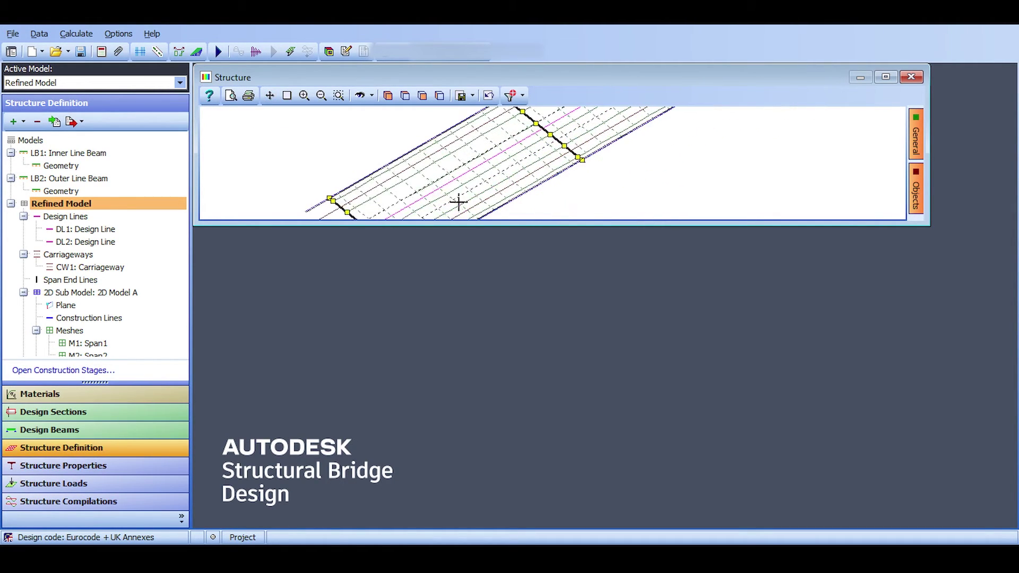
scroll(470, 193, up, 2)
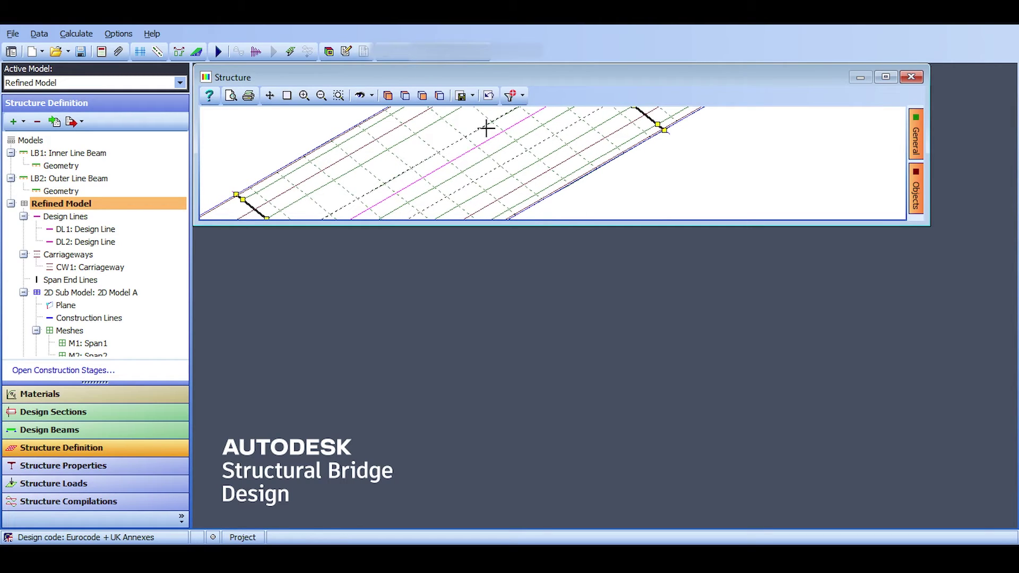
scroll(487, 153, down, 1)
scroll(487, 155, up, 1)
drag(484, 153, 426, 175)
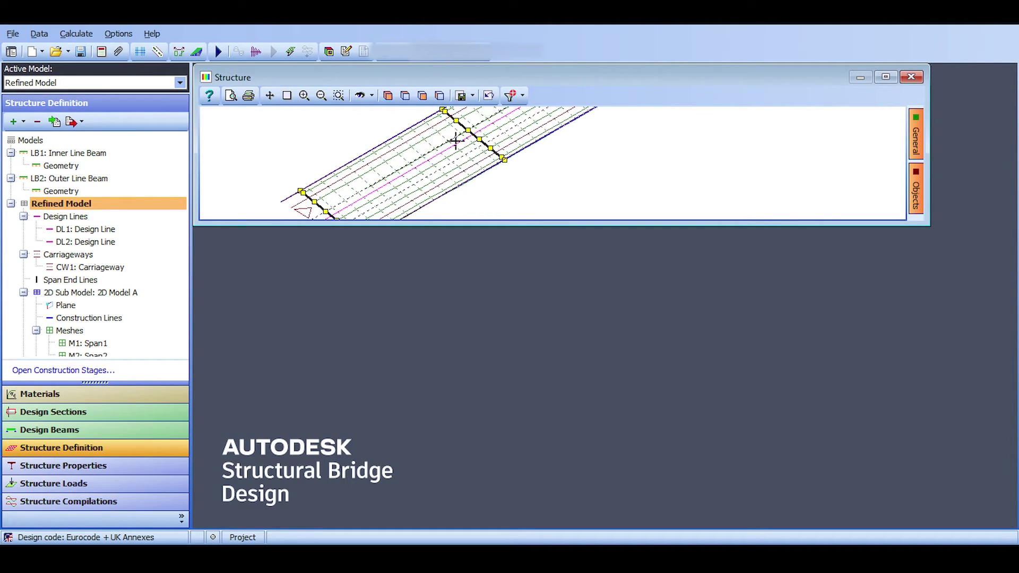
scroll(464, 171, up, 5)
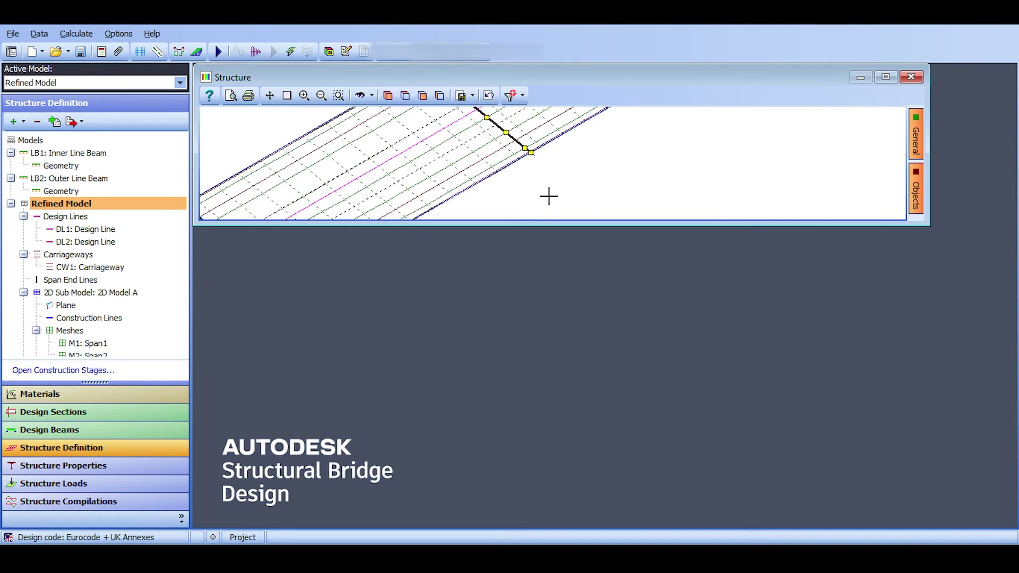
scroll(474, 175, up, 1)
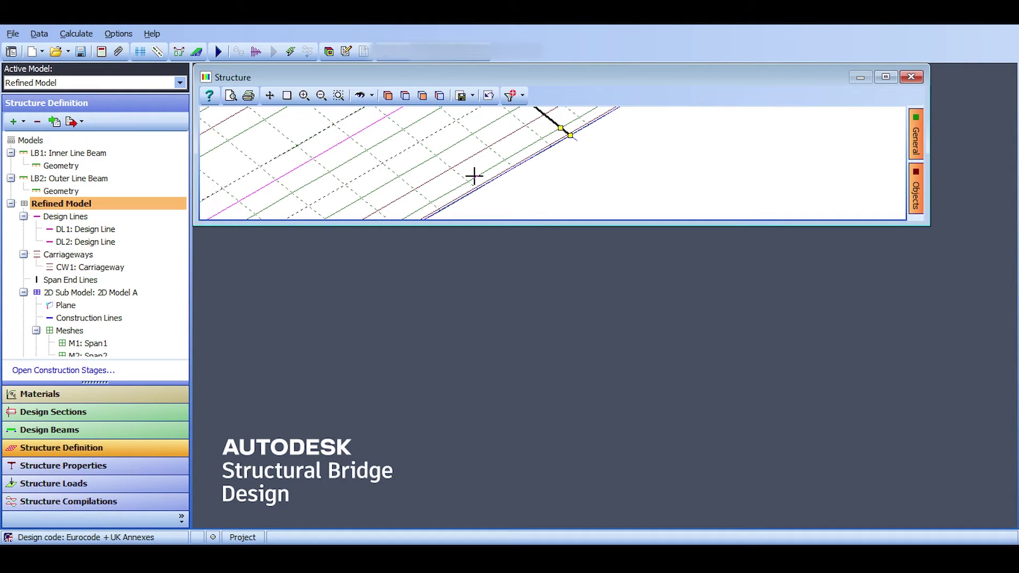
scroll(474, 175, down, 1)
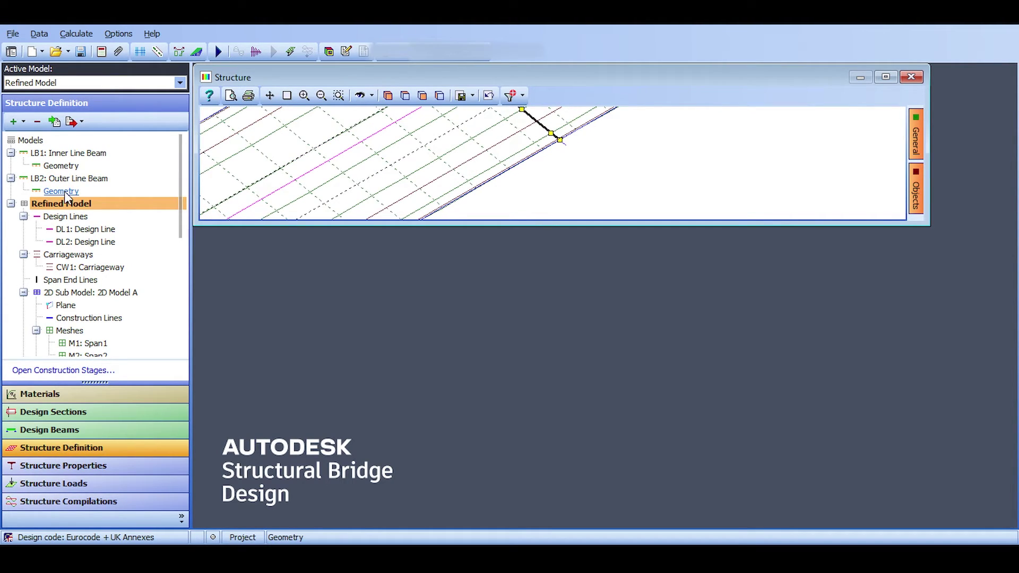
Make the inner line beam active in the structure definition and check which data and loading commands it offers
click(108, 153)
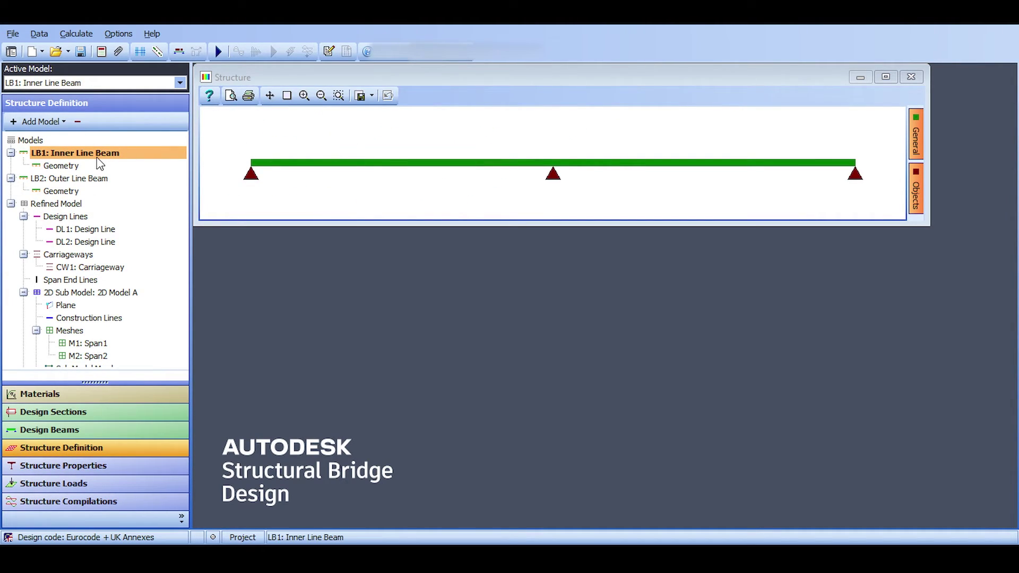
click(34, 37)
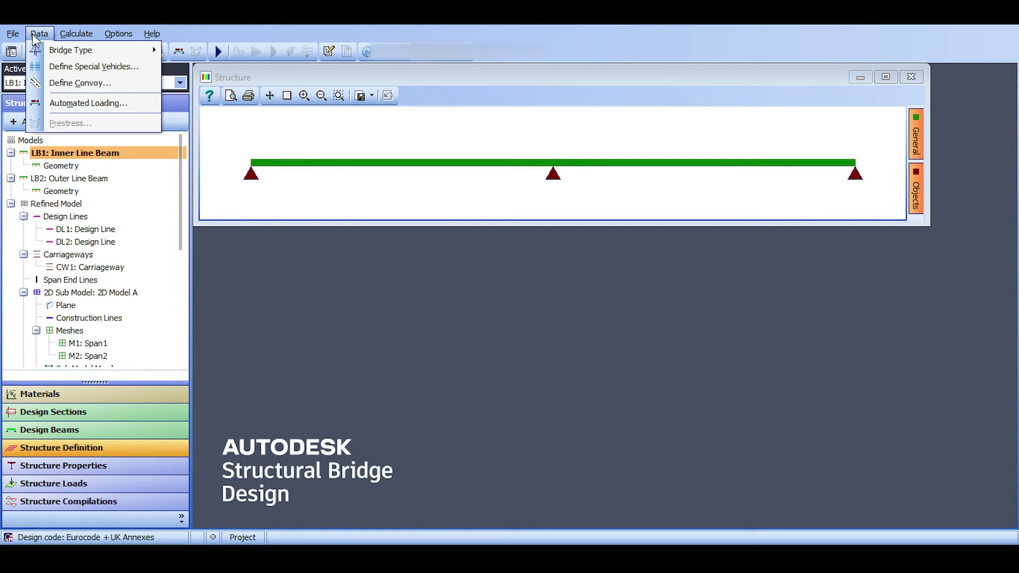
click(32, 37)
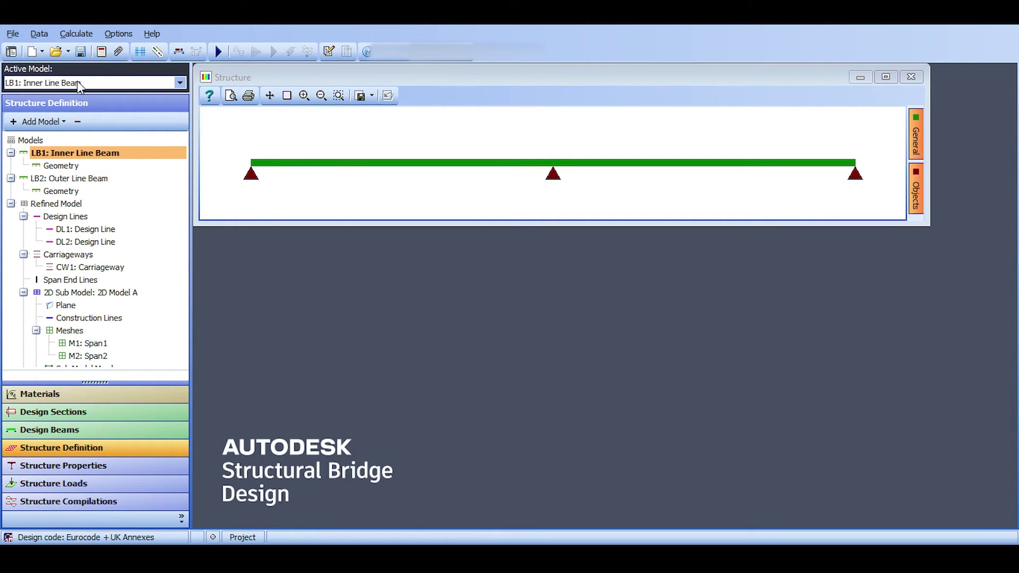
Open the inner line beam's automated loadings and bring up the dead and SDL loading settings
click(51, 36)
click(51, 36)
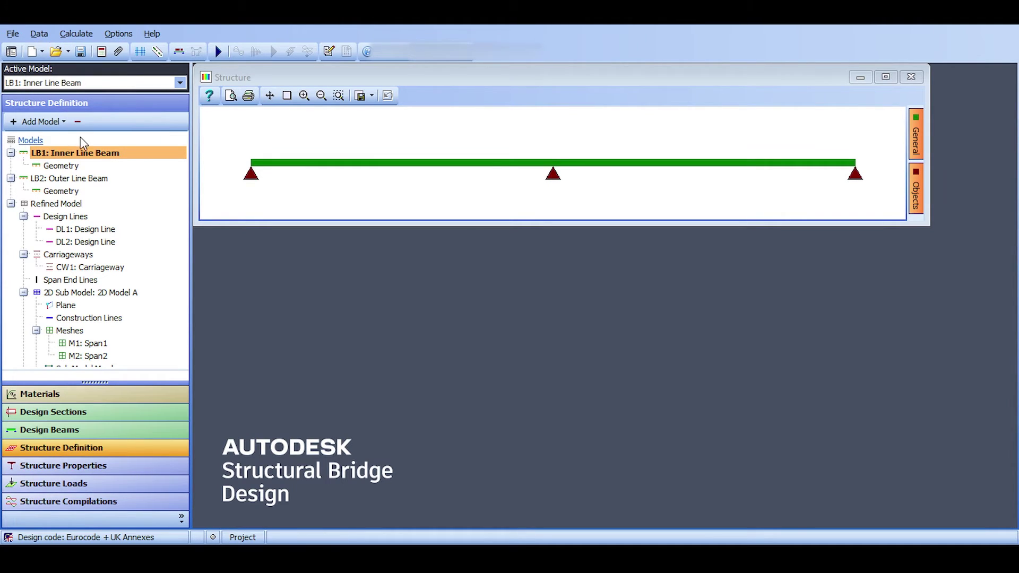
click(39, 33)
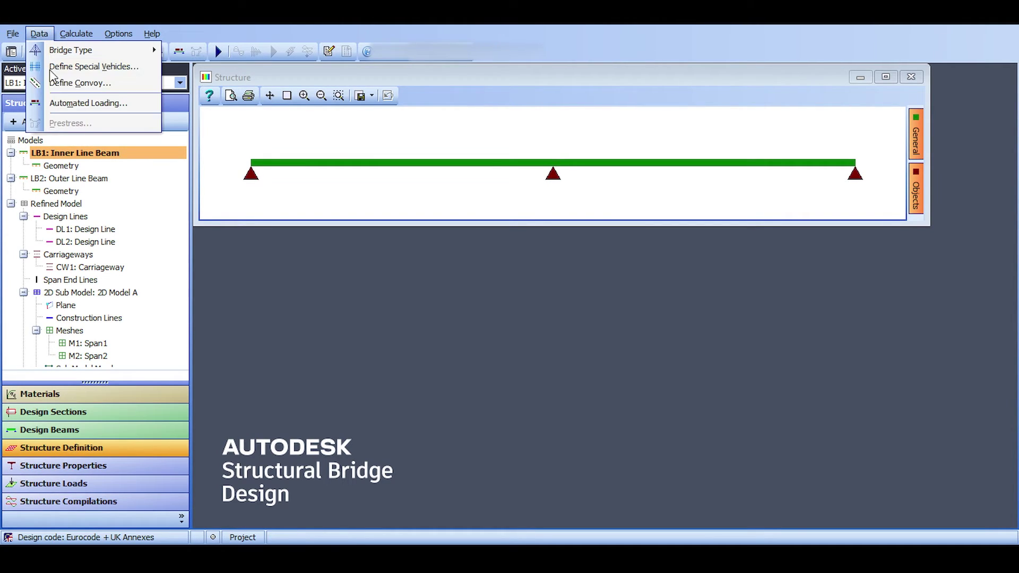
click(64, 104)
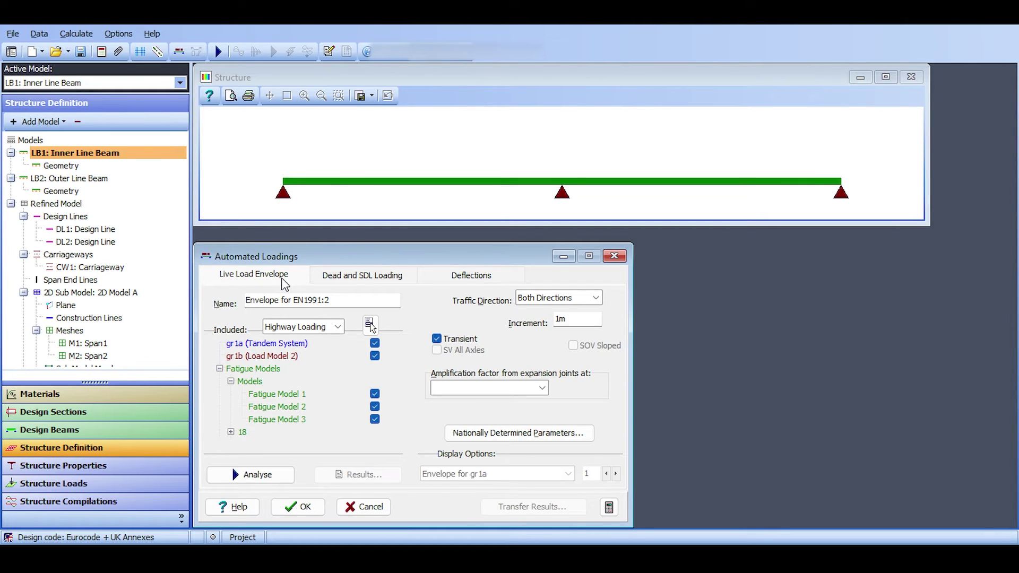
click(359, 275)
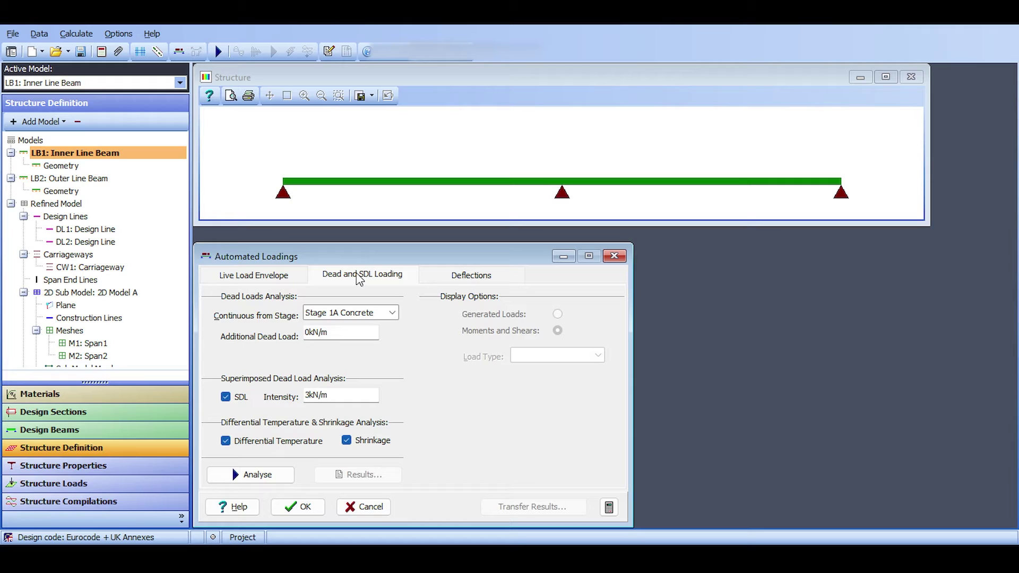
Exclude SDL, make the beam continuous from Stage 2 Concrete, and include differential temperature and shrinkage in the analysis
click(226, 397)
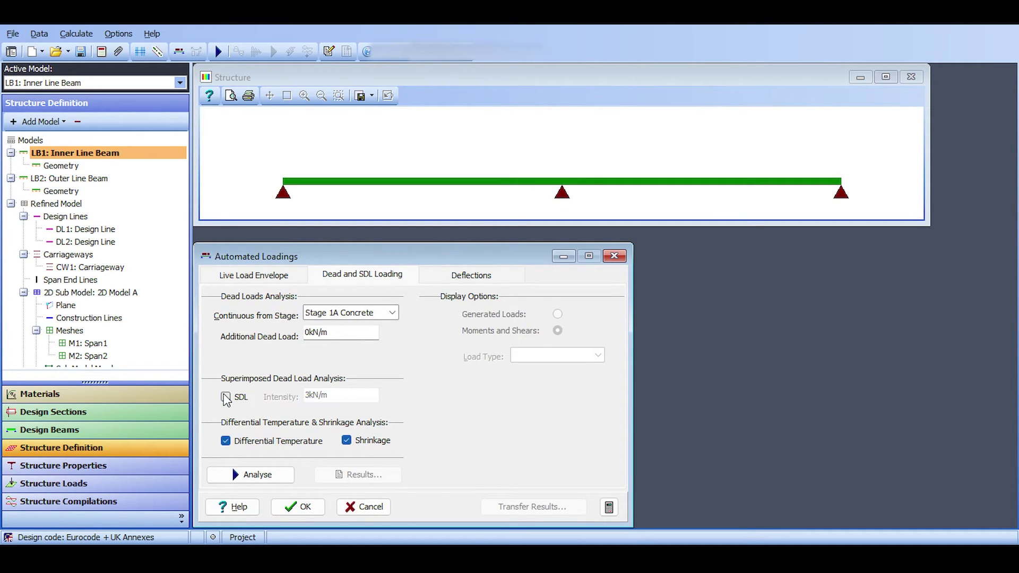
click(269, 444)
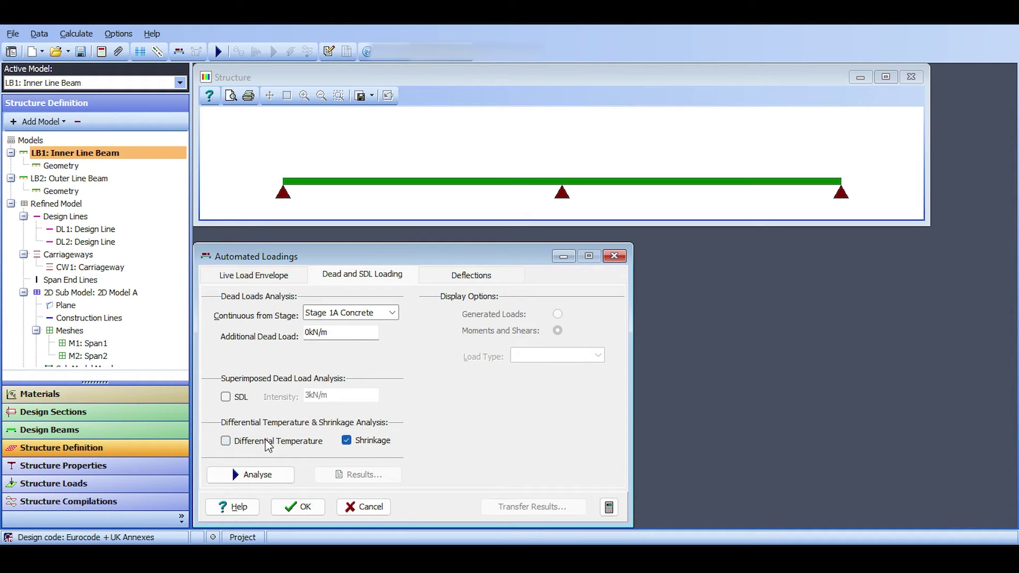
click(380, 445)
click(378, 313)
click(345, 355)
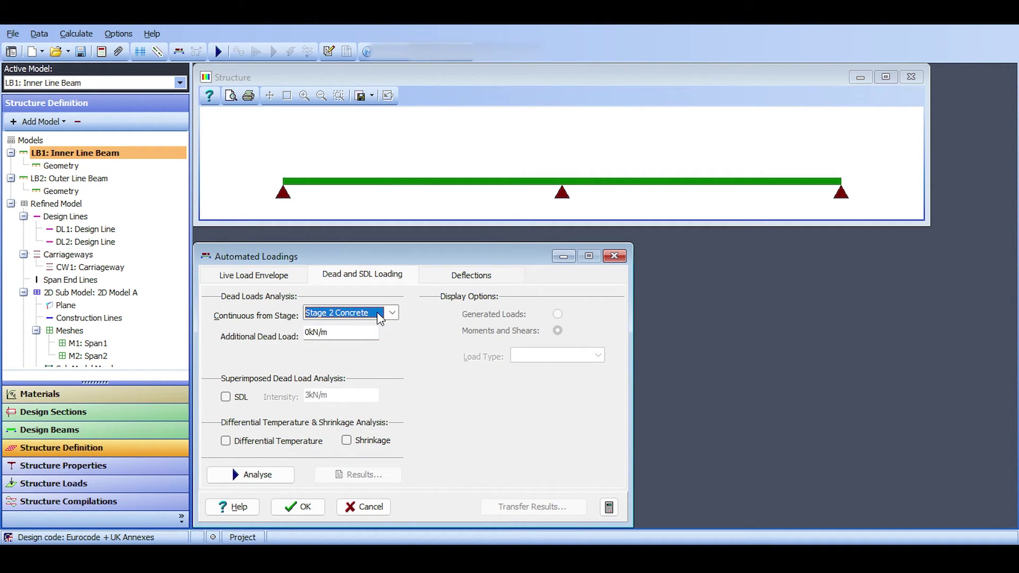
click(290, 445)
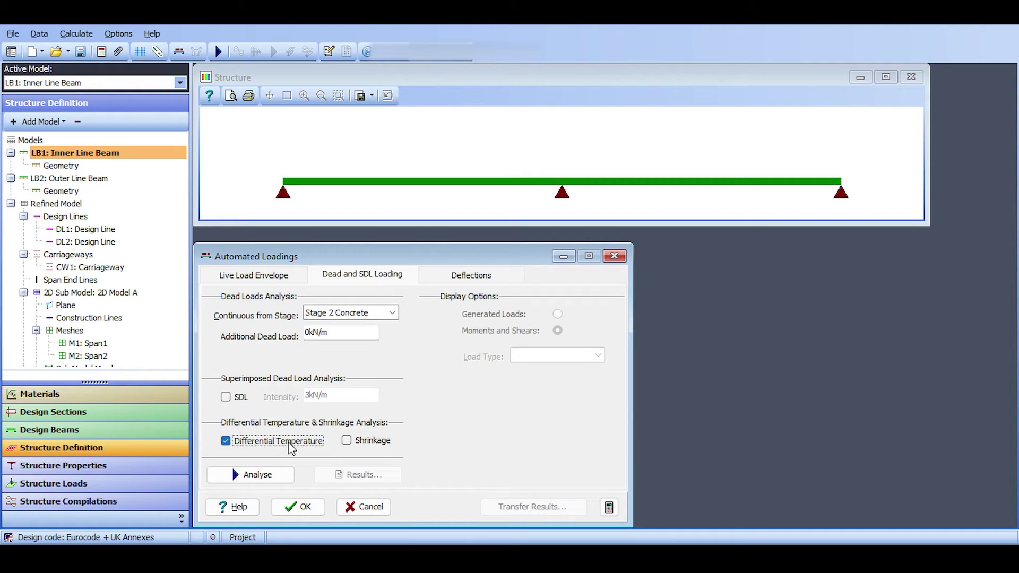
click(348, 441)
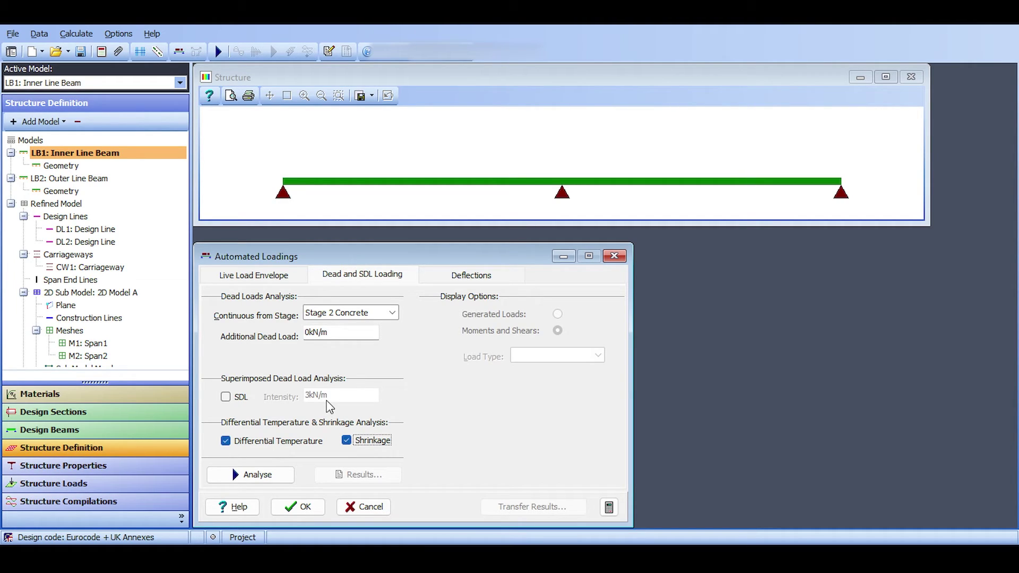
Analyse the inner line beam for dead load, differential temperature and shrinkage, and open the results report
click(258, 473)
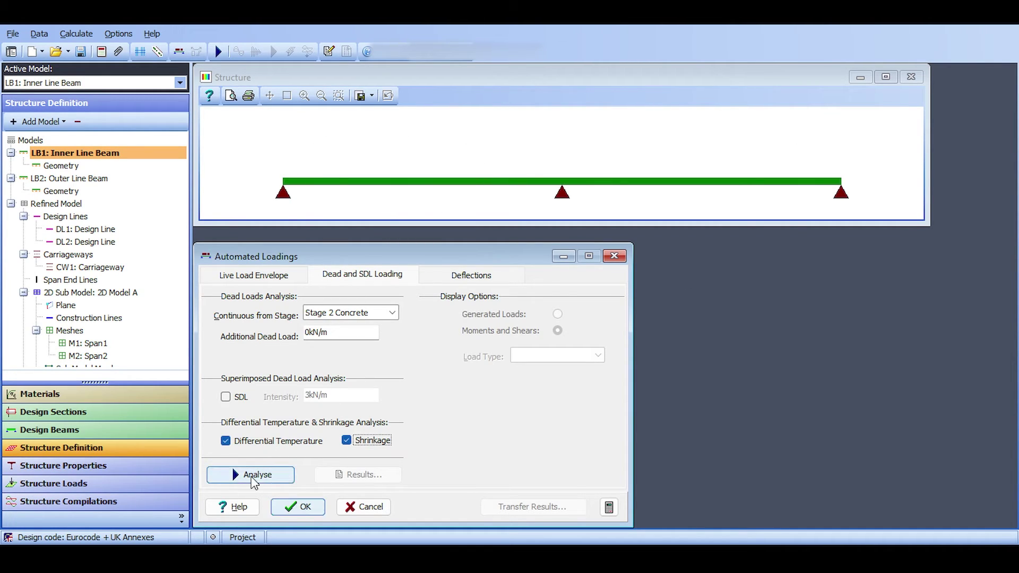
click(254, 475)
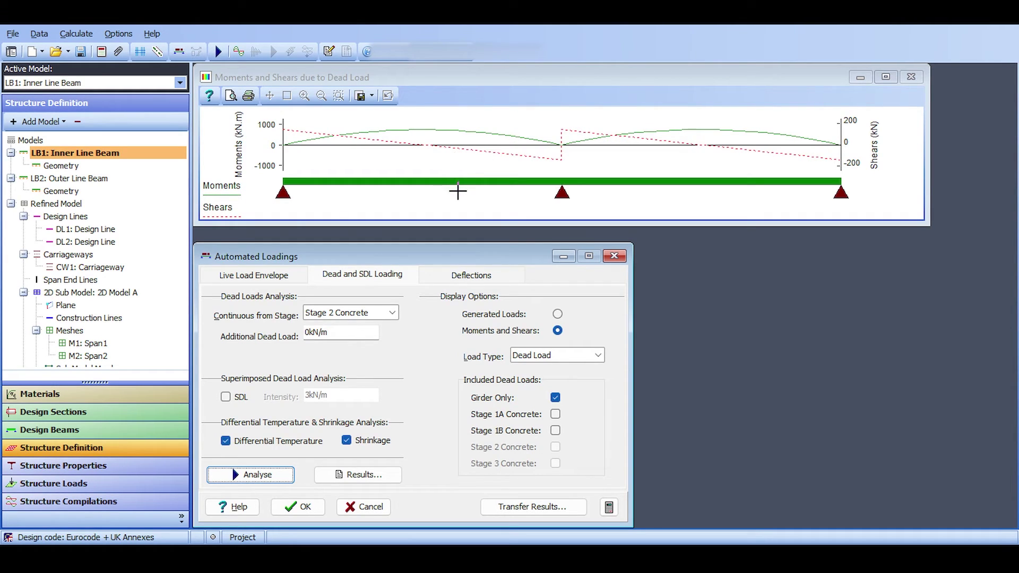
click(358, 474)
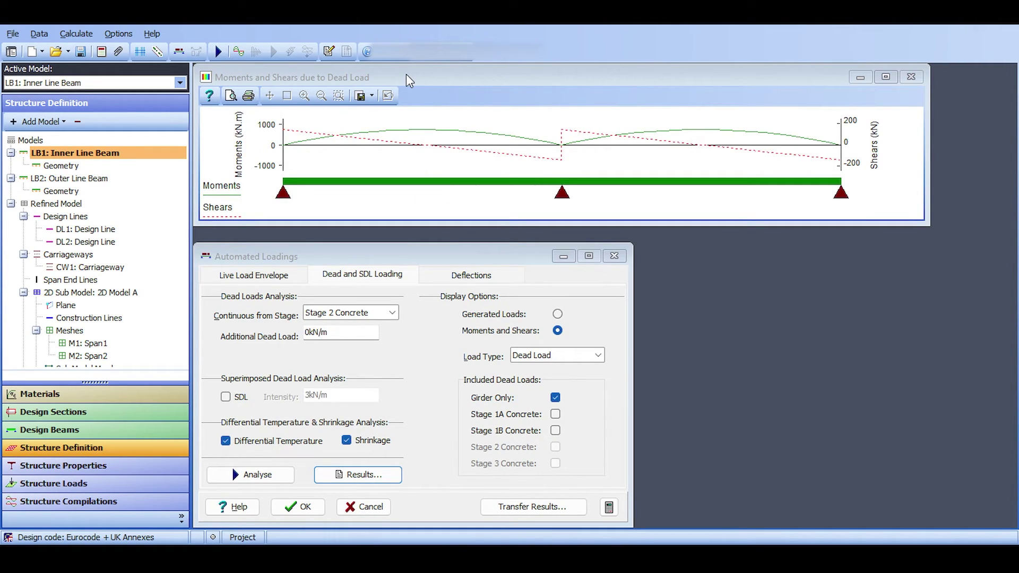
click(536, 506)
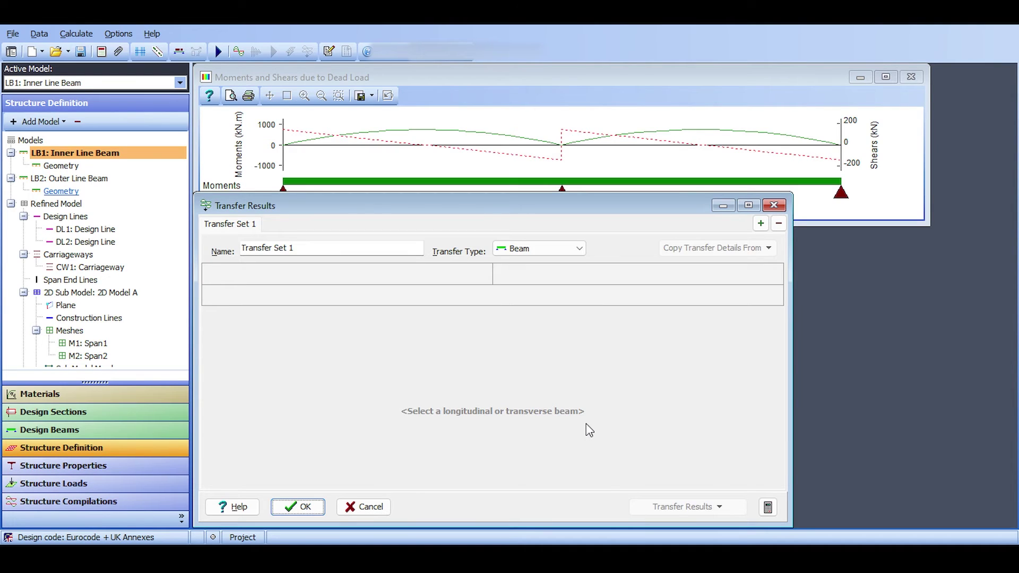
click(469, 180)
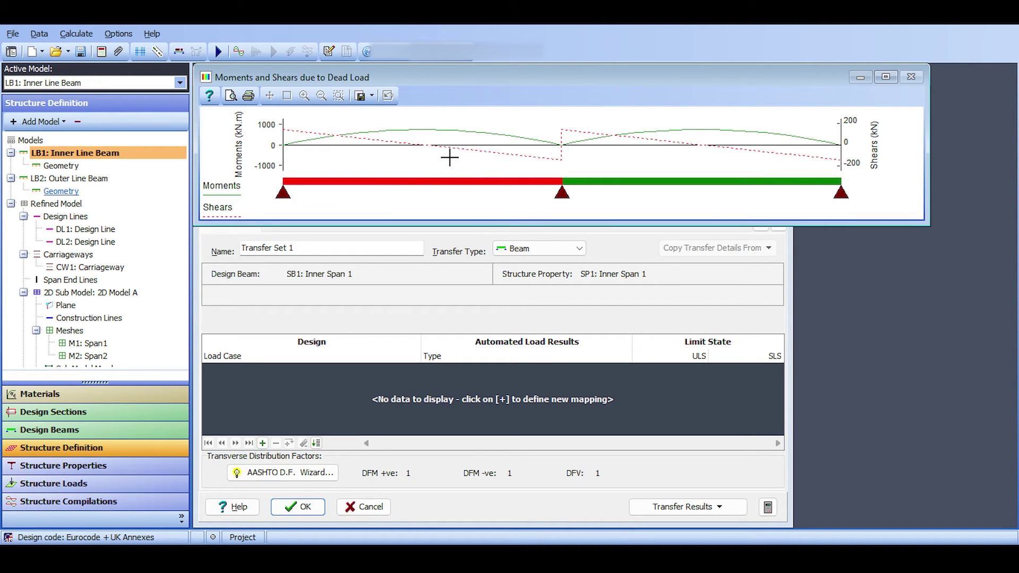
click(330, 247)
drag(330, 247, 209, 248)
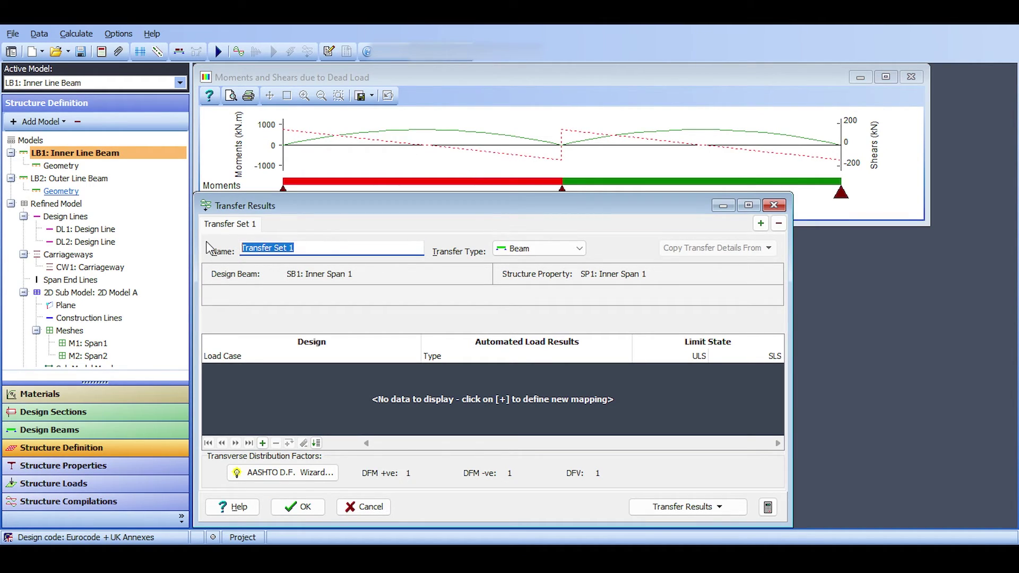
text(Span 1 C)
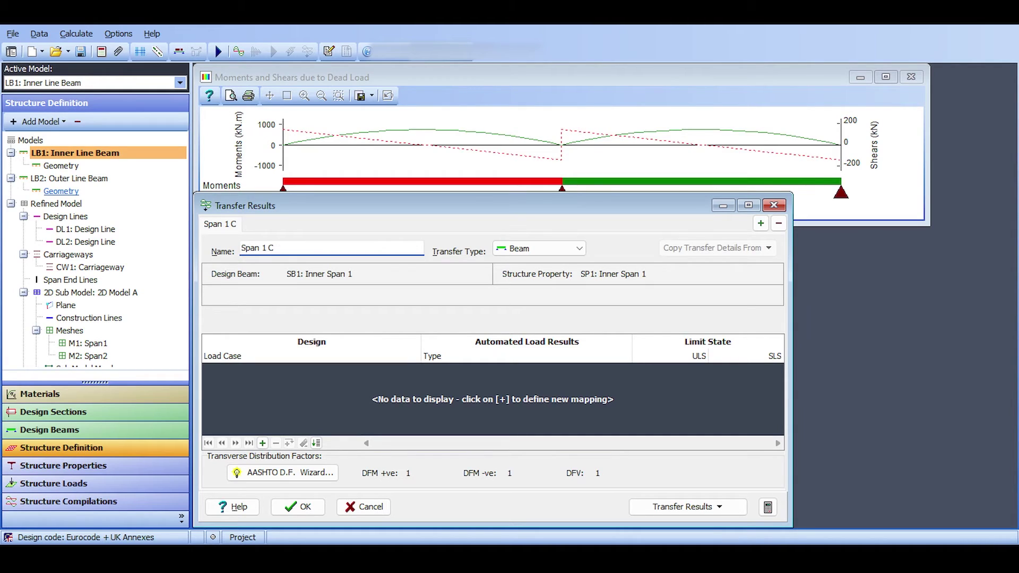
text(onstruction)
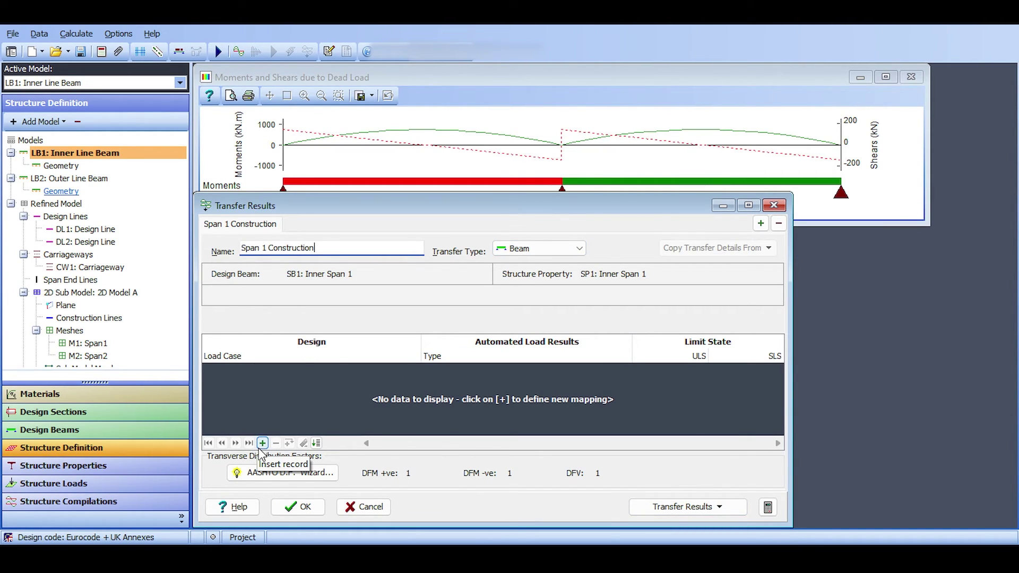
click(317, 442)
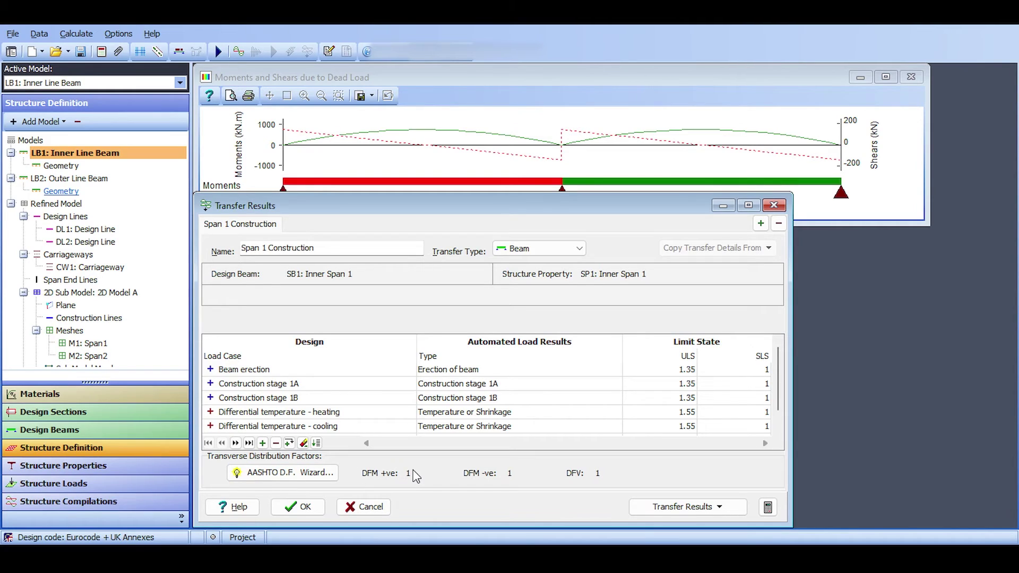
key(Escape)
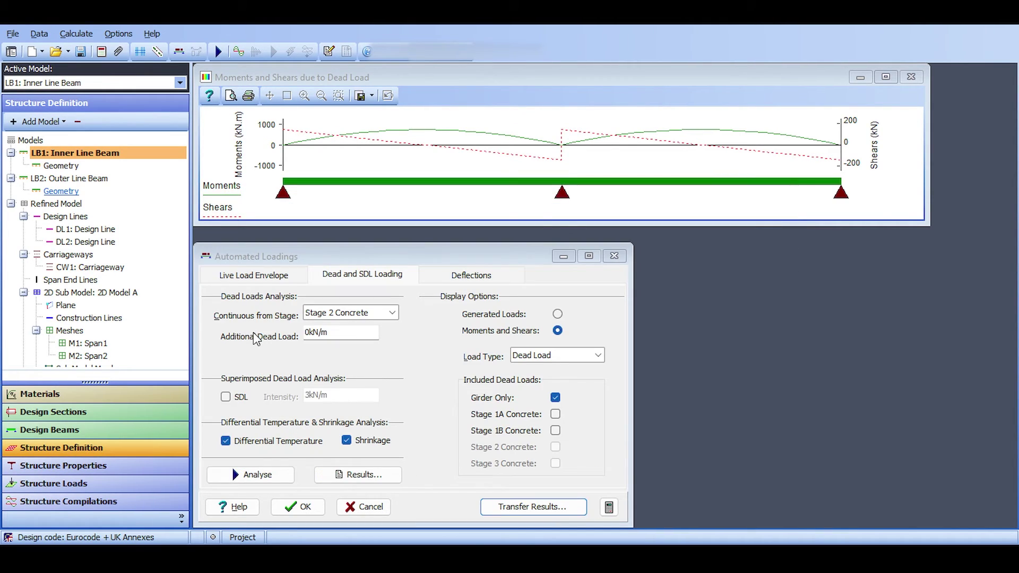
Rerun the dead load analysis and assign the inner line beam's first span to a beam results transfer set
click(267, 473)
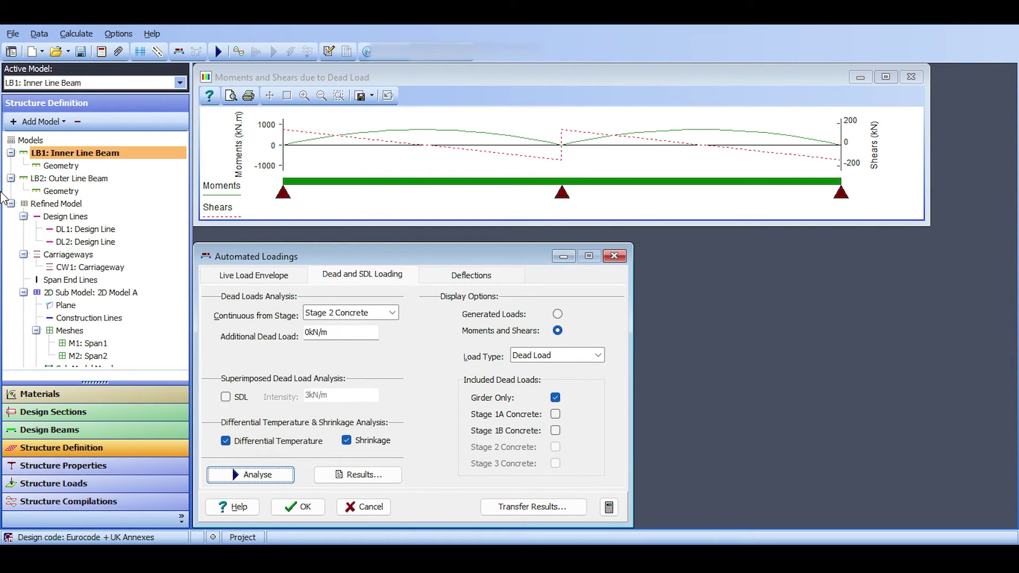
click(521, 511)
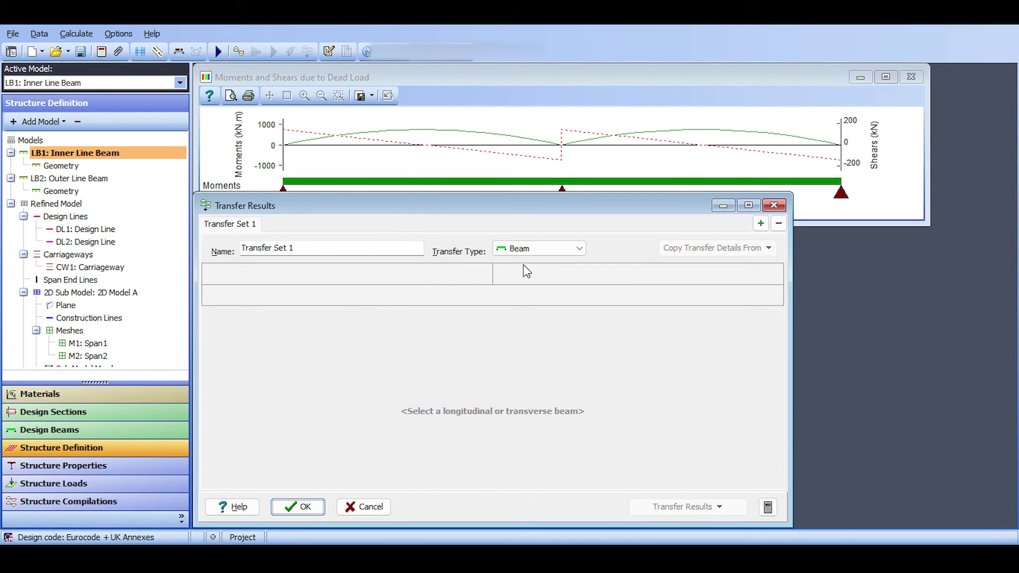
click(471, 182)
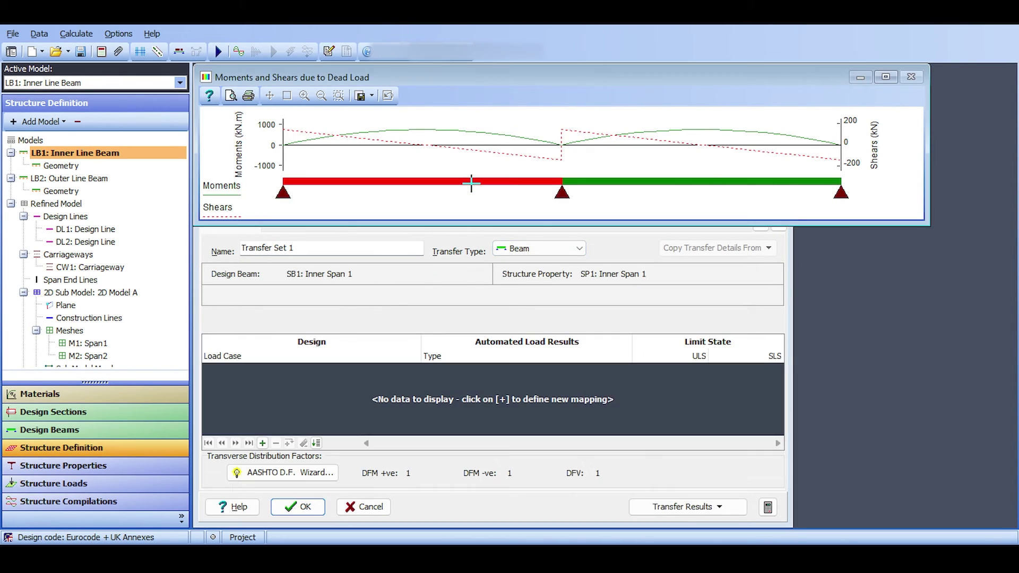
Name the first span's transfer set Span 1 Construction and apply the default load case mapping, checking its rows
drag(342, 249, 199, 253)
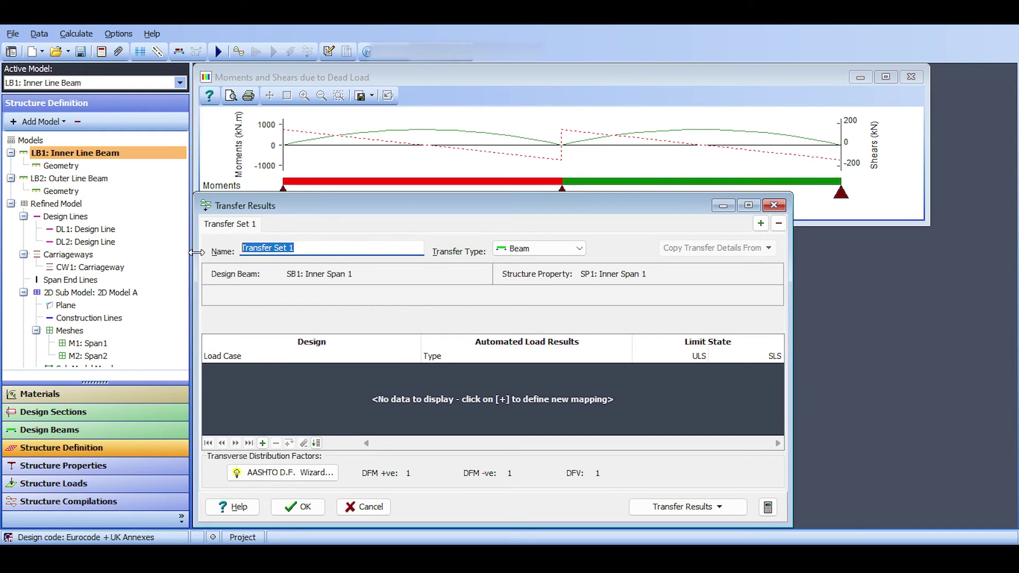
key(BackSpace)
text(Span 1 Constu)
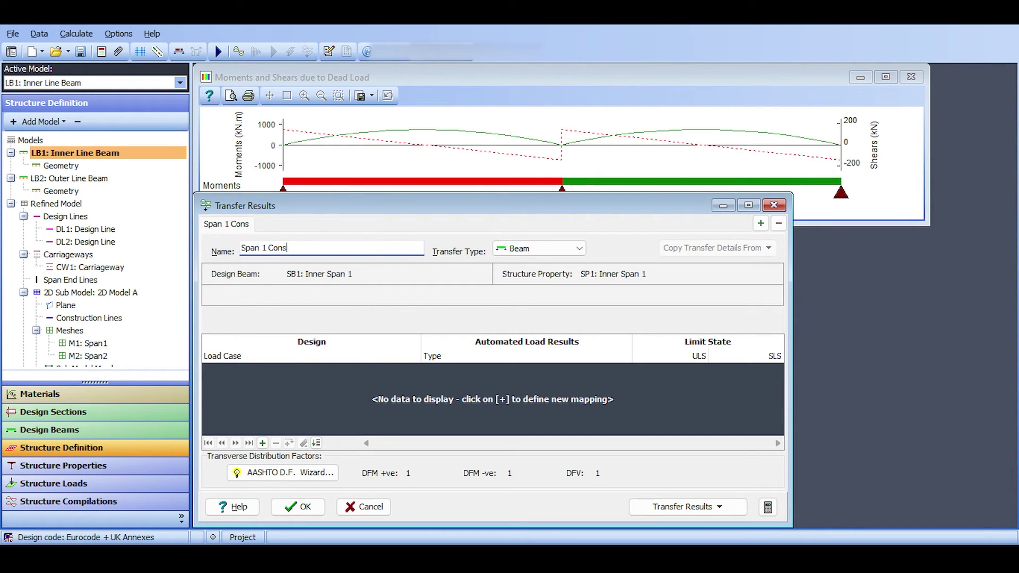
key(BackSpace)
key(BackSpace)
text(truction)
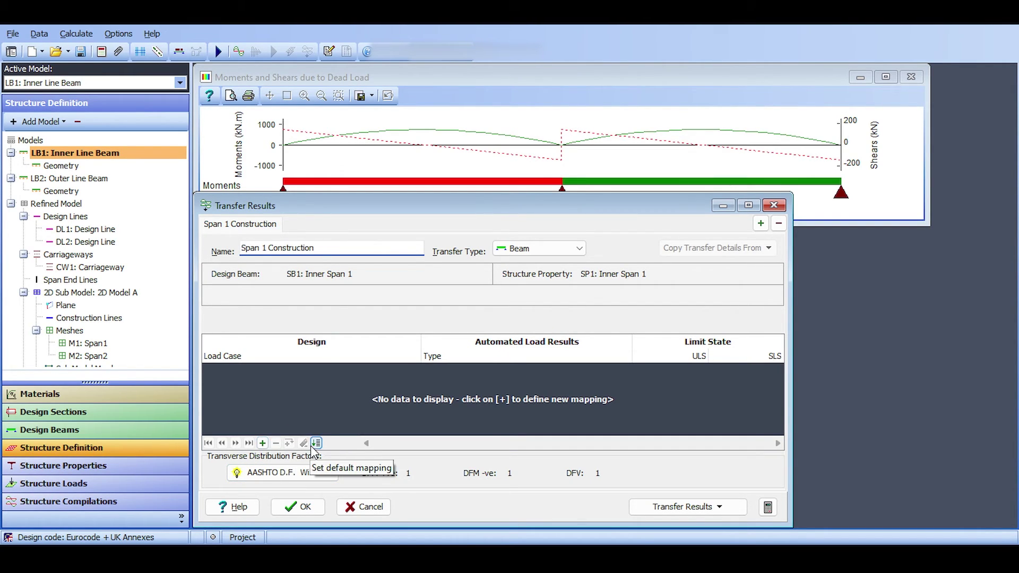
click(289, 443)
scroll(356, 418, down, 1)
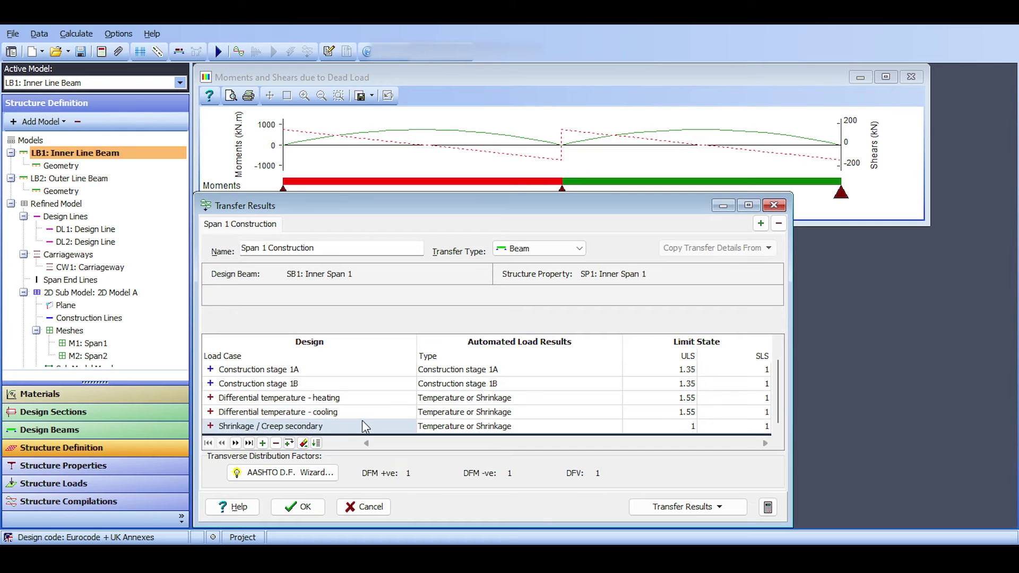
scroll(364, 420, up, 1)
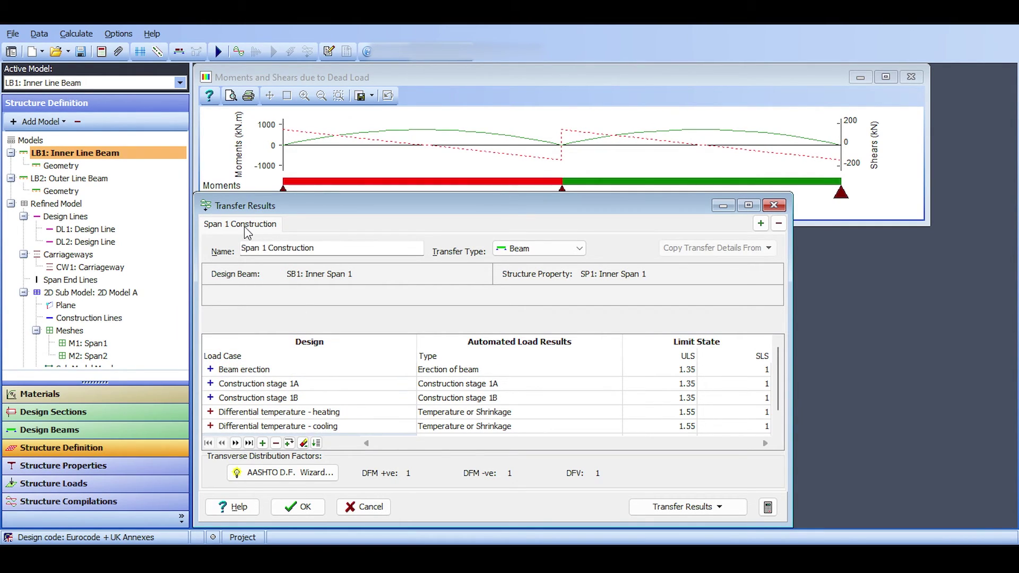
Add a second transfer set and assign the inner line beam's second span to it
click(760, 223)
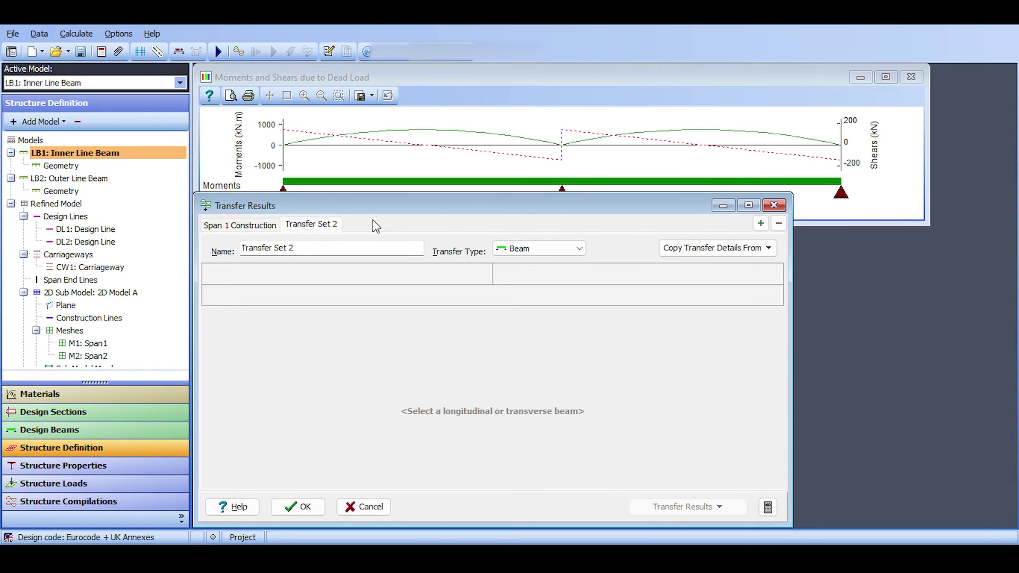
click(262, 229)
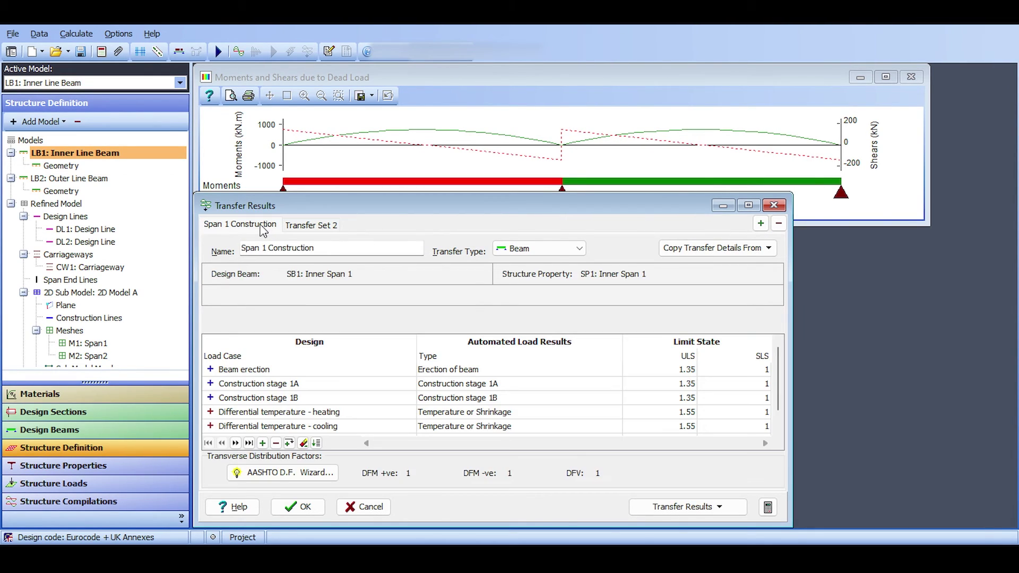
click(310, 227)
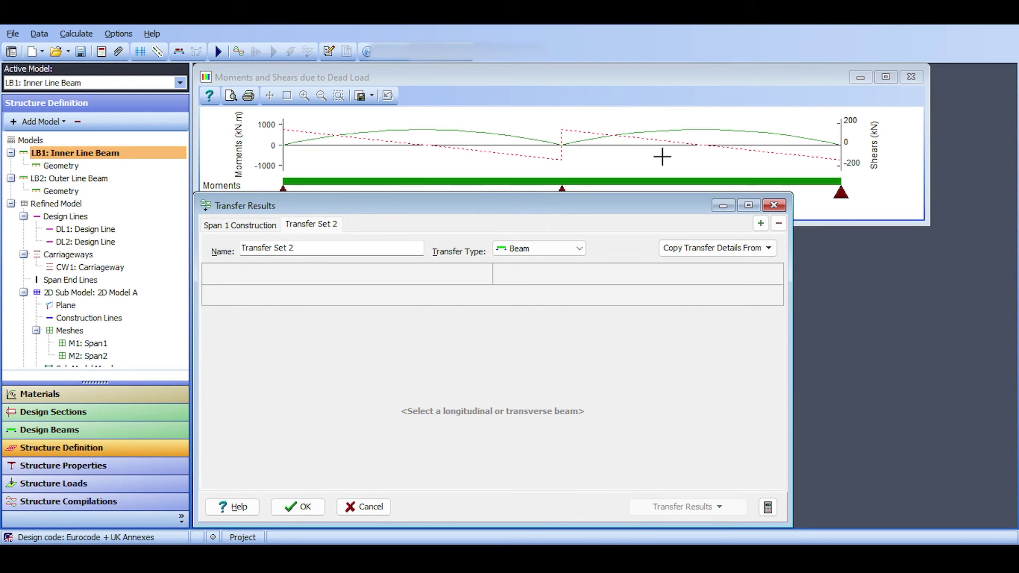
click(673, 183)
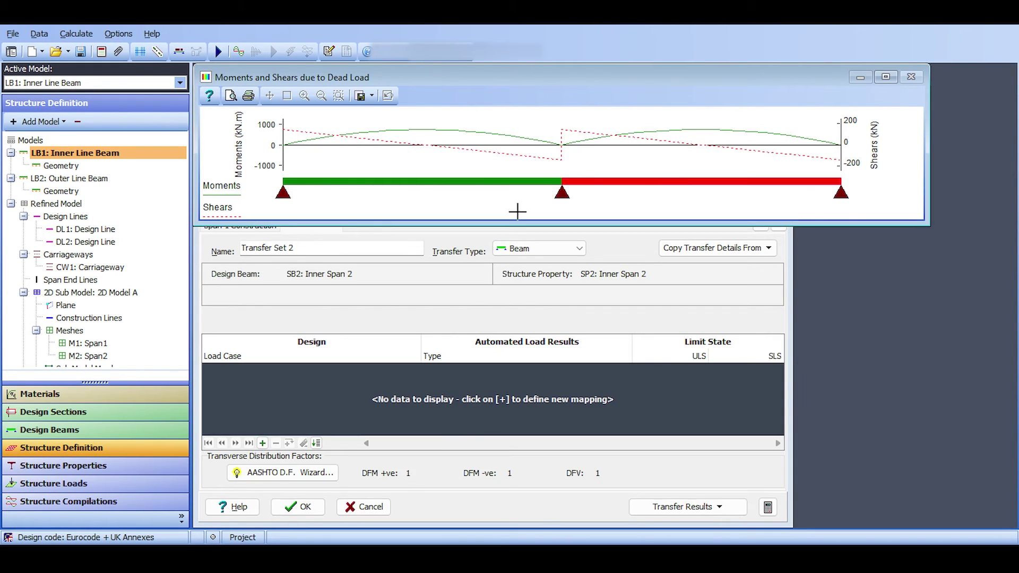
Name the second span's transfer set Span 2 Construction and apply the default load case mapping
click(230, 256)
text(Span)
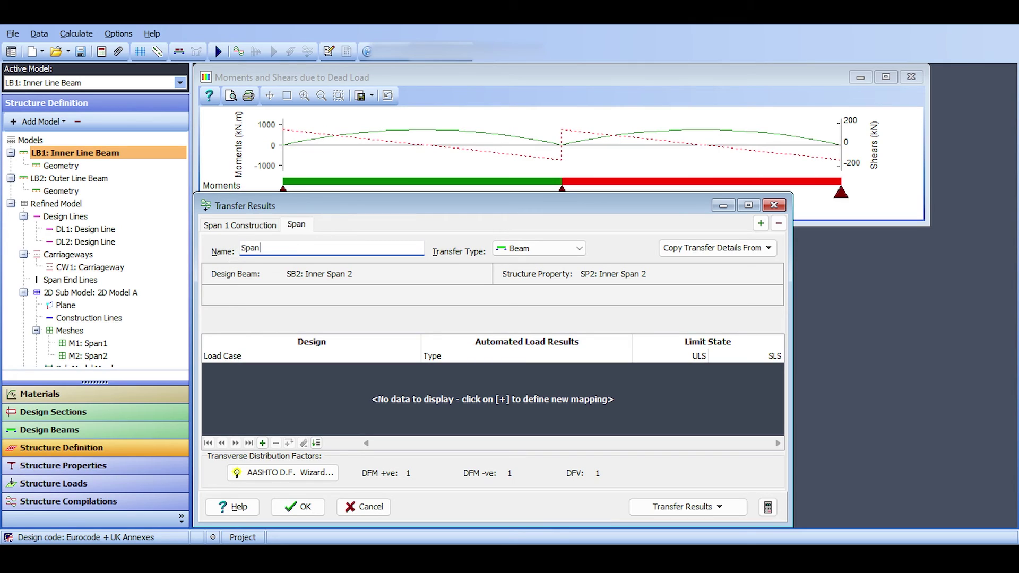
text( 2 Construction)
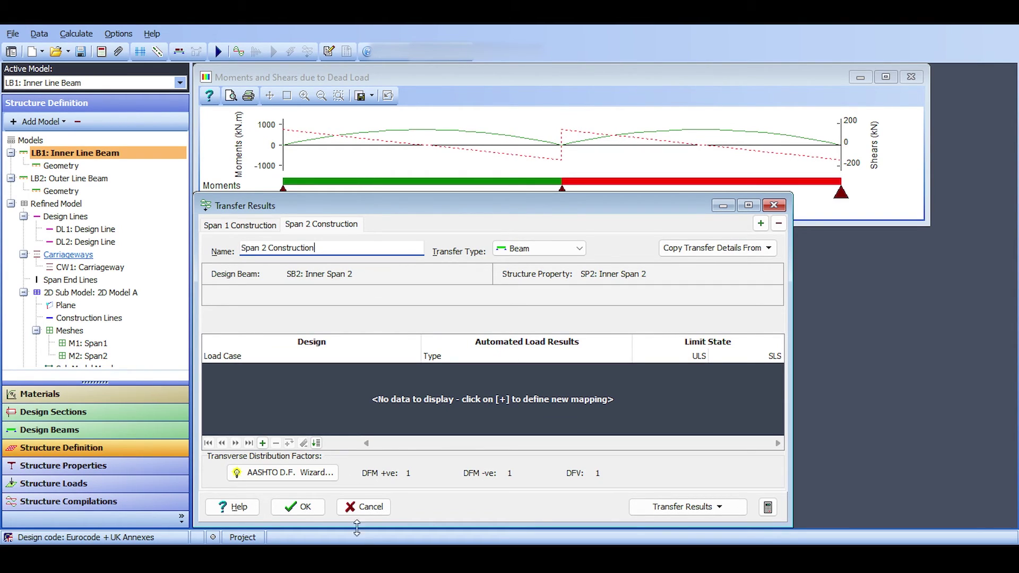
click(316, 443)
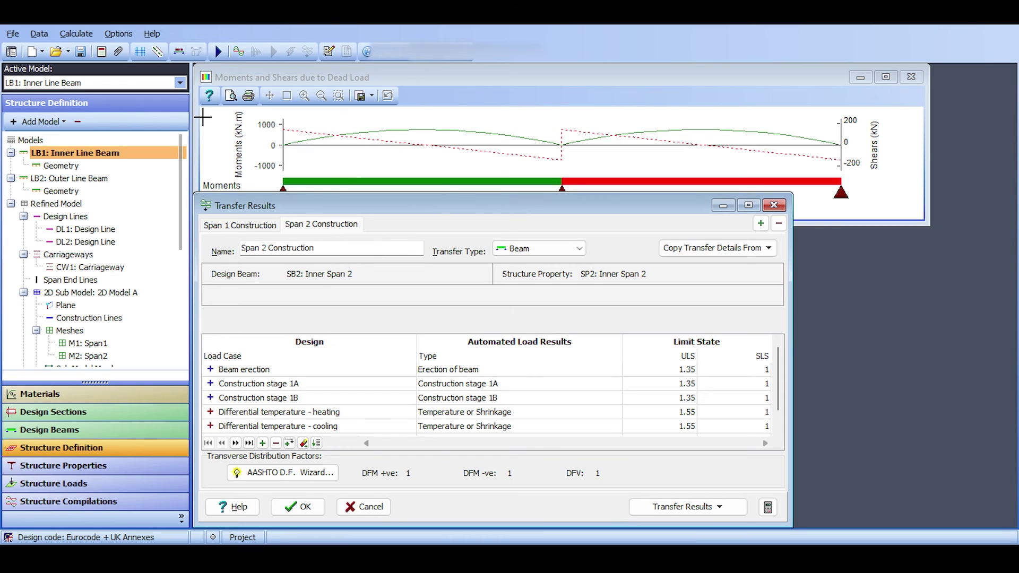
Transfer all result sets to the design beams, review the transfer report and accept the transfer and automated loading settings
click(718, 508)
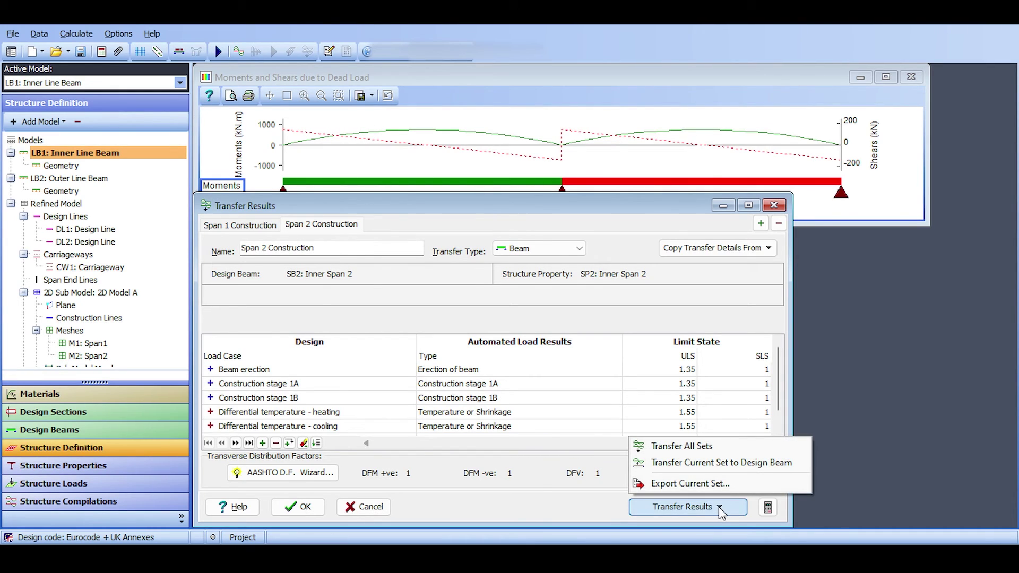
click(709, 453)
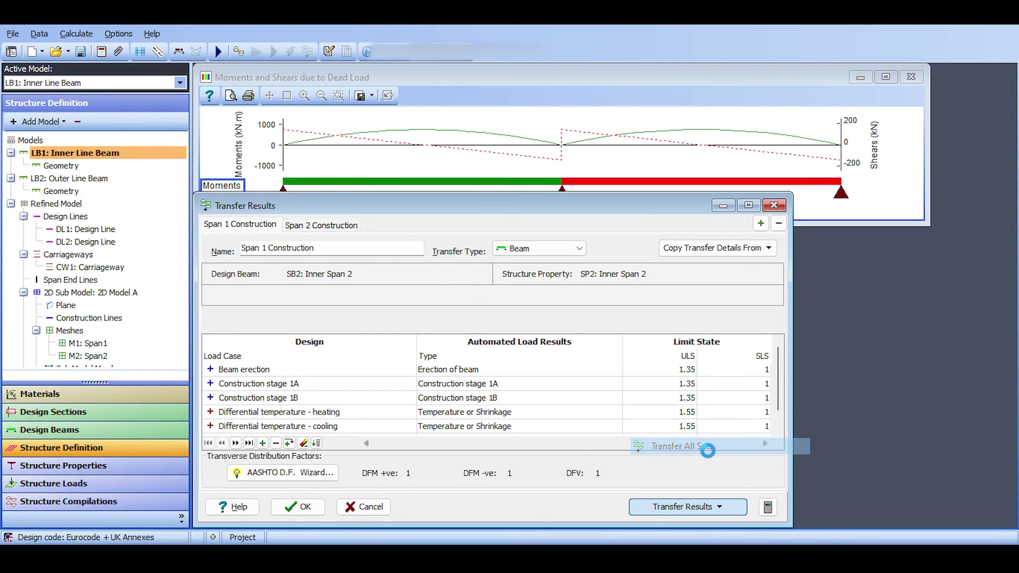
drag(354, 171, 397, 220)
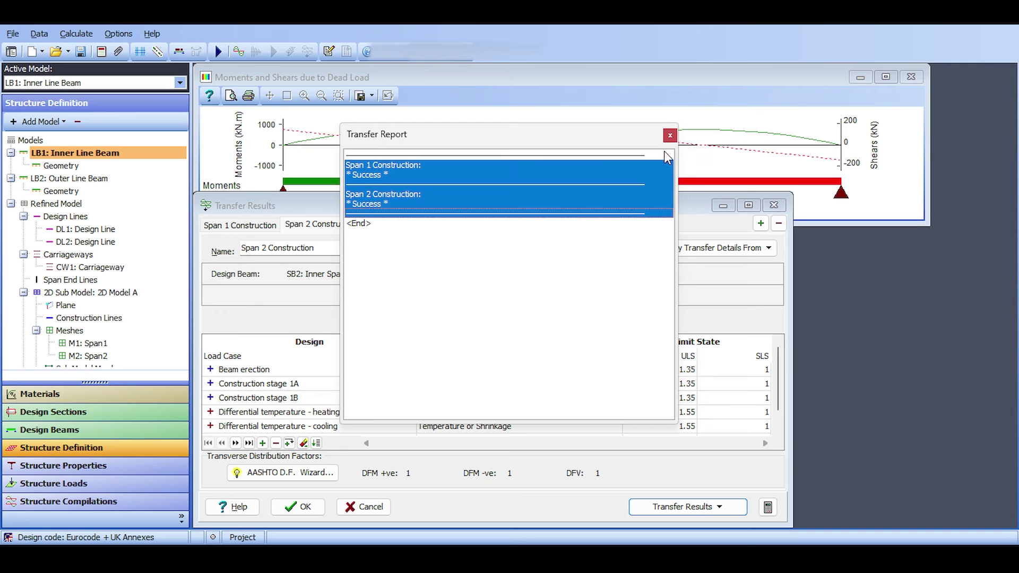
click(670, 135)
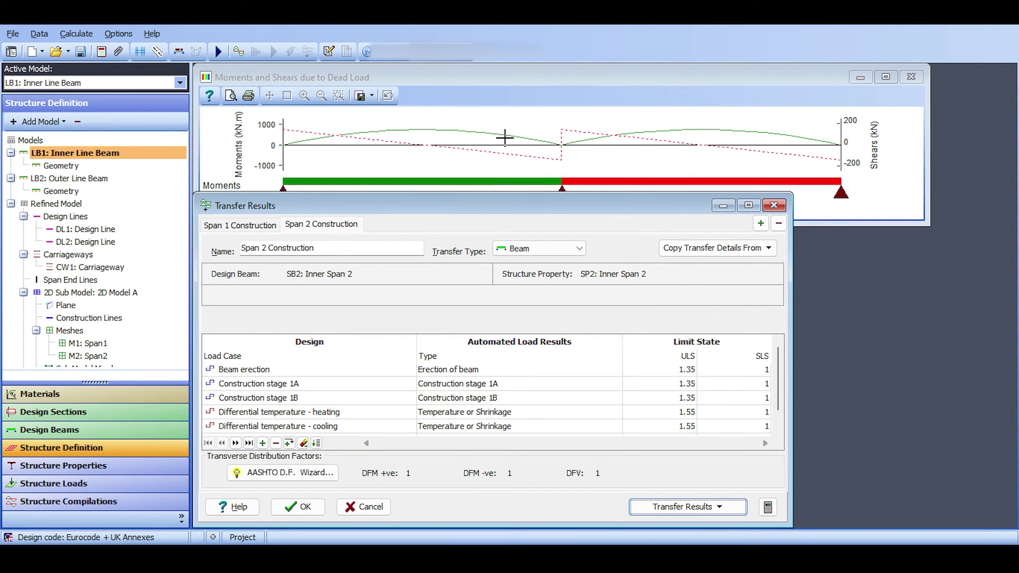
click(298, 507)
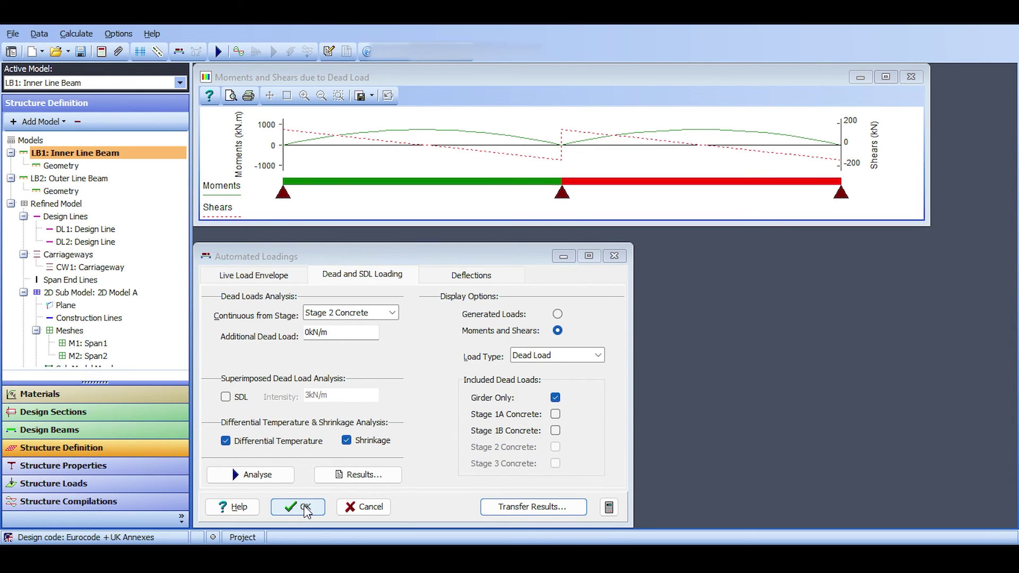
click(305, 507)
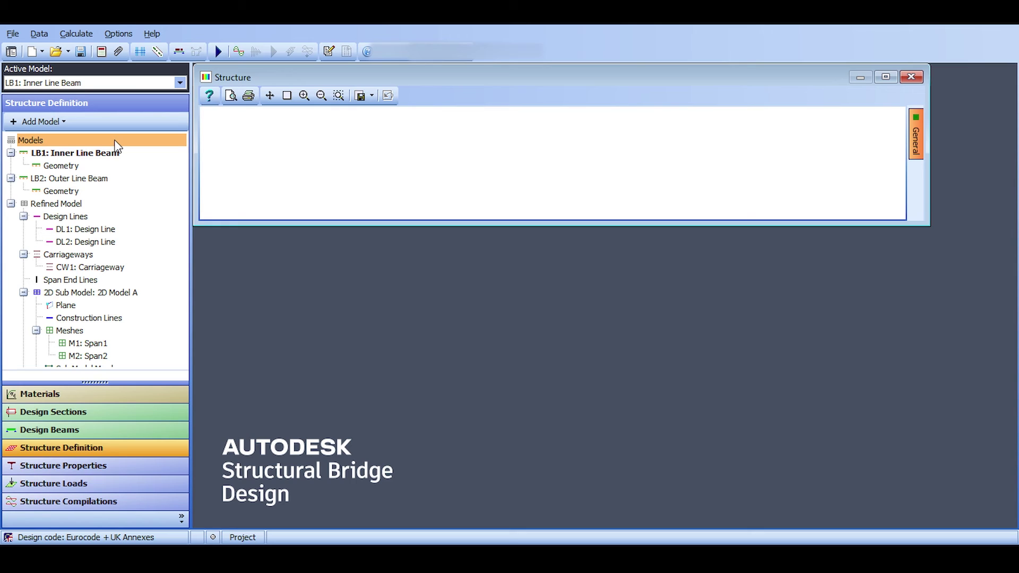
Check the beam loads listed under design beams Inner Span 1 and Inner Span 2, and view Inner Span 1's beam definition
click(96, 434)
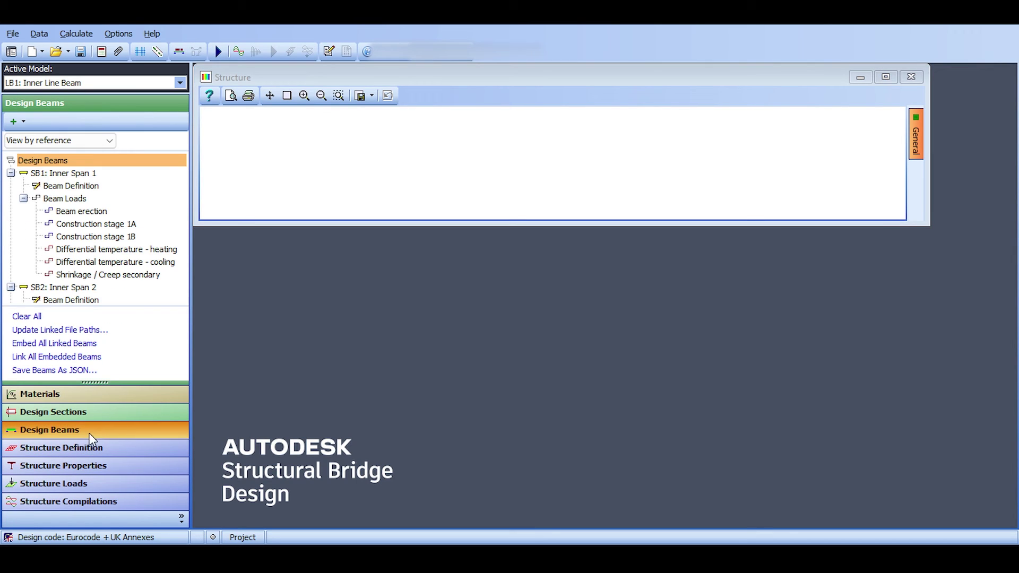
click(24, 198)
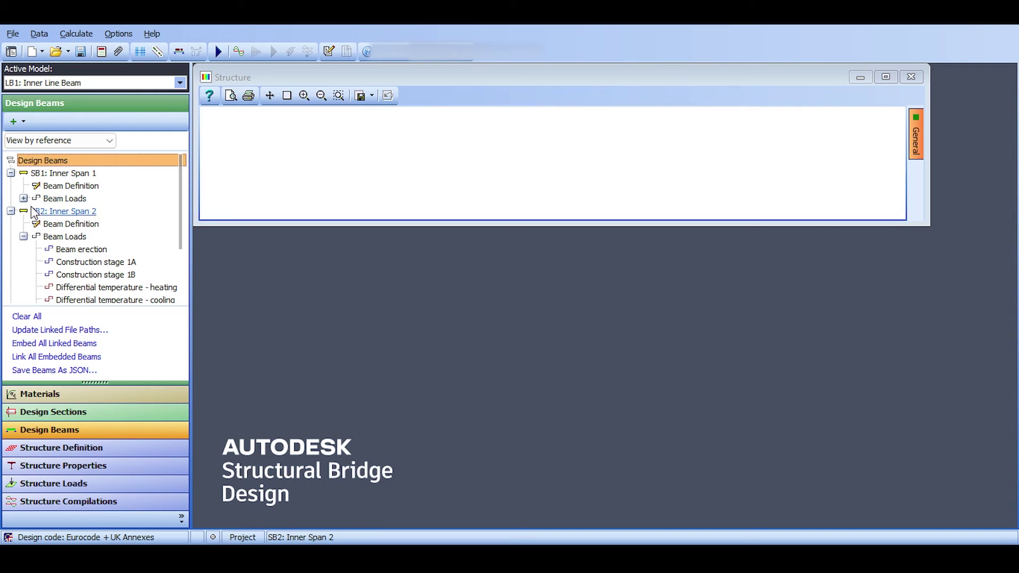
click(23, 236)
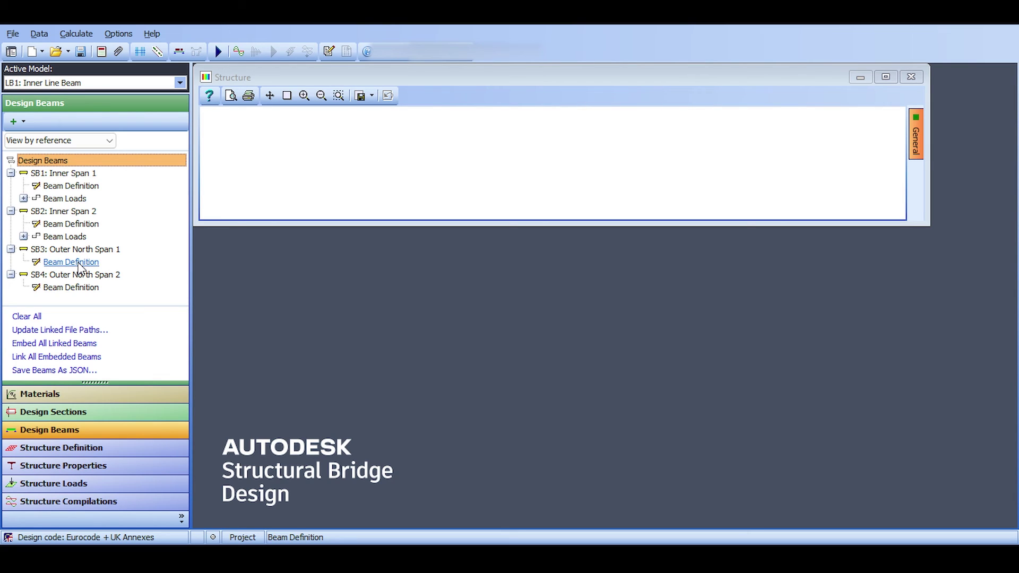
double_click(79, 186)
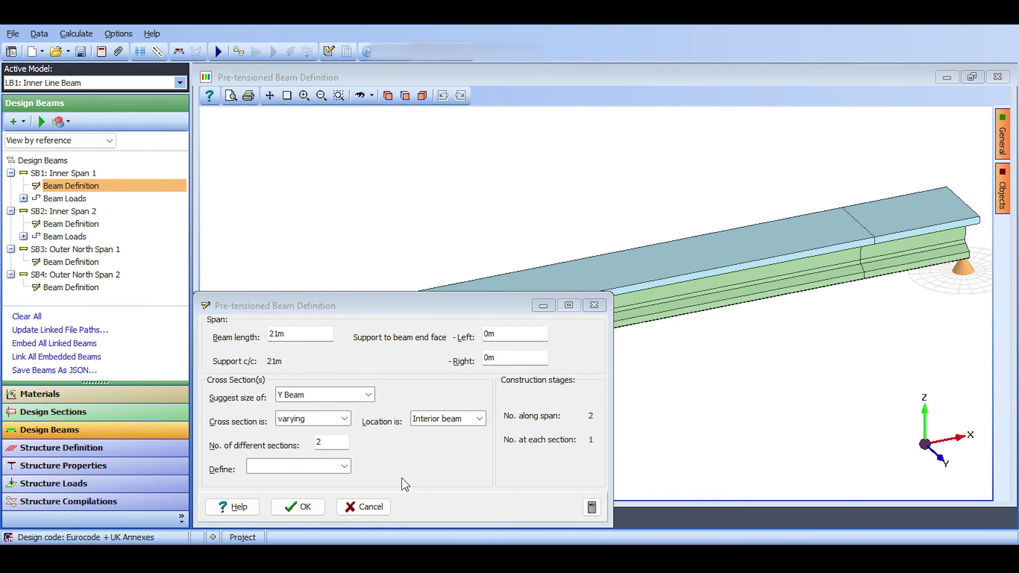
click(363, 506)
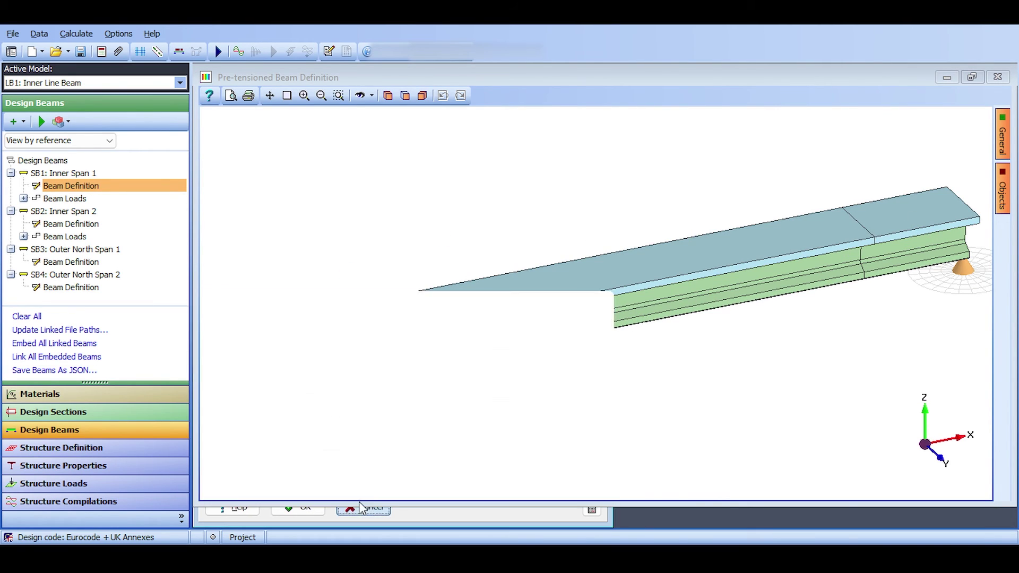
Examine Inner Span 1's beam erection, construction stage 1A and construction stage 1B loads
click(48, 200)
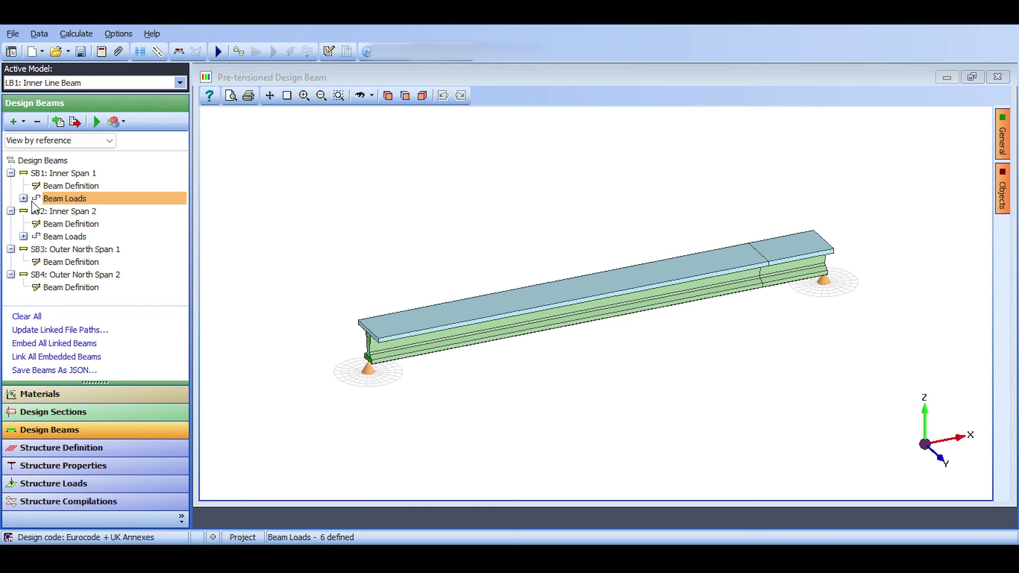
click(24, 199)
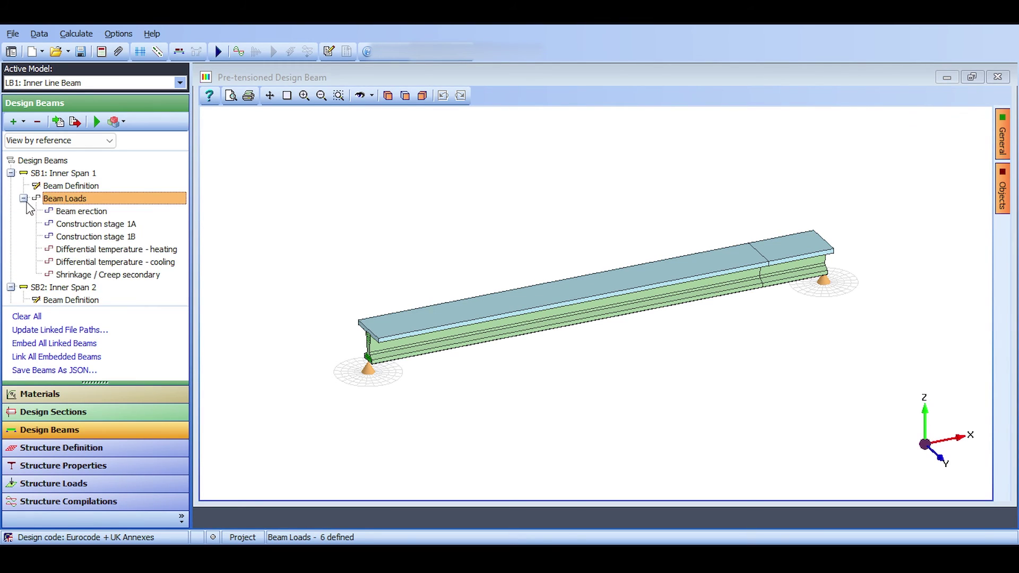
click(81, 210)
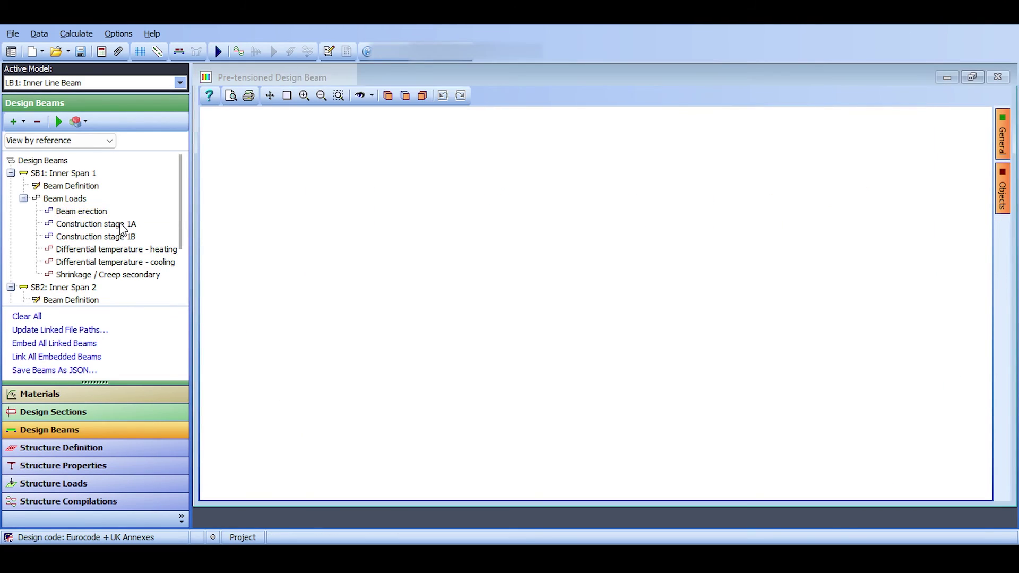
double_click(122, 227)
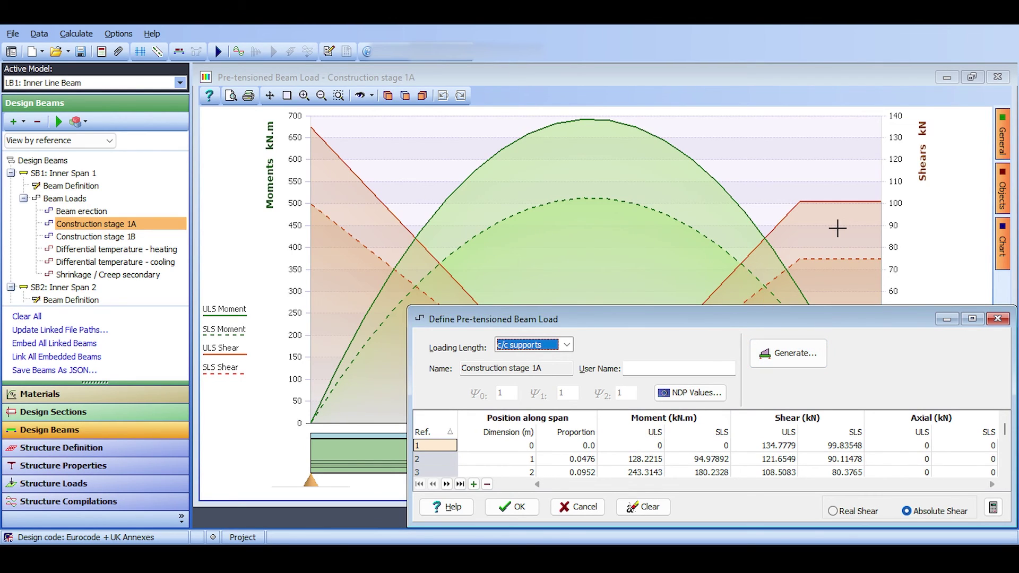
key(Down)
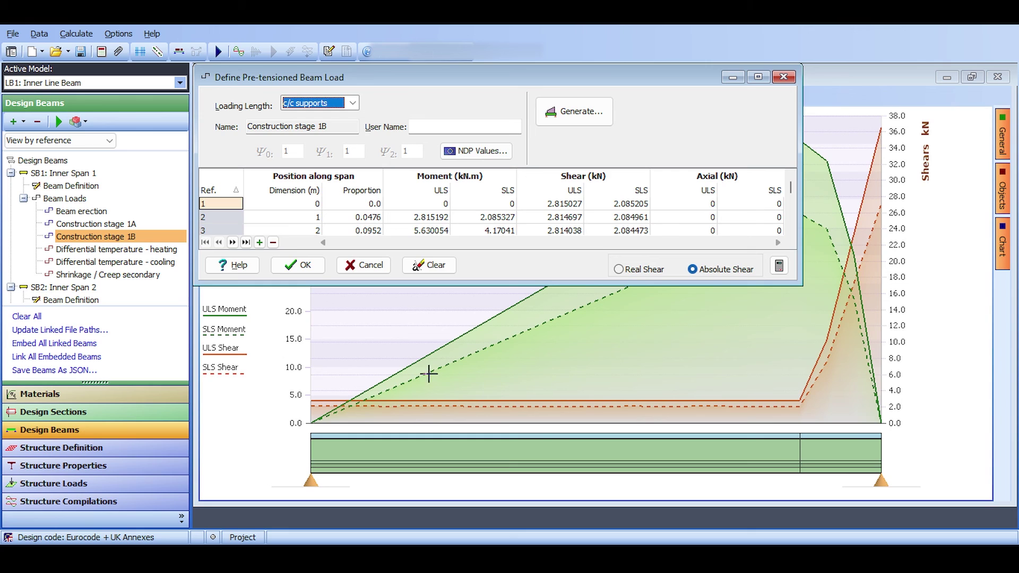
Examine Inner Span 1's differential temperature heating and cooling loads and its secondary shrinkage/creep load
click(175, 249)
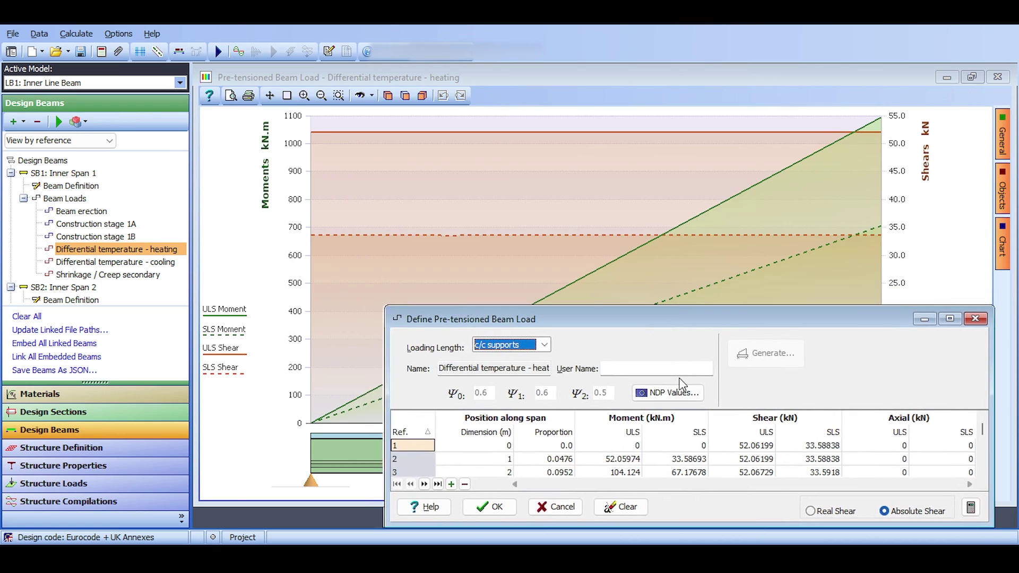
click(133, 275)
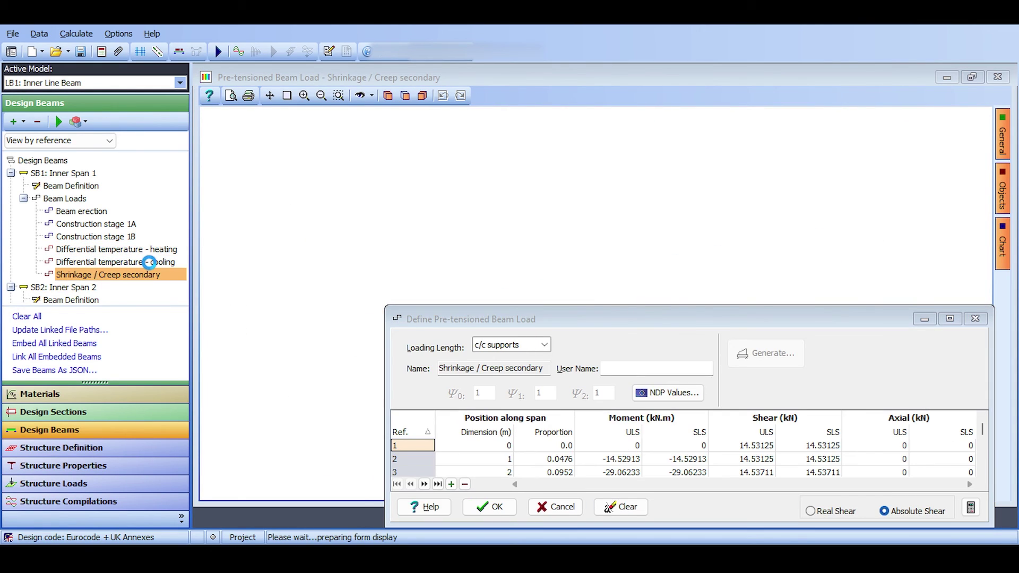
click(151, 263)
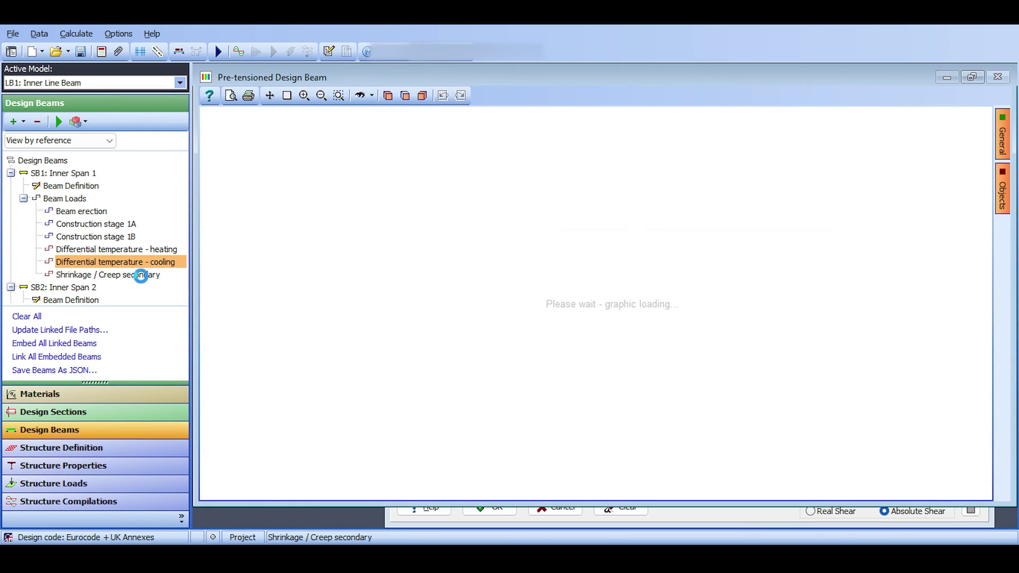
click(141, 275)
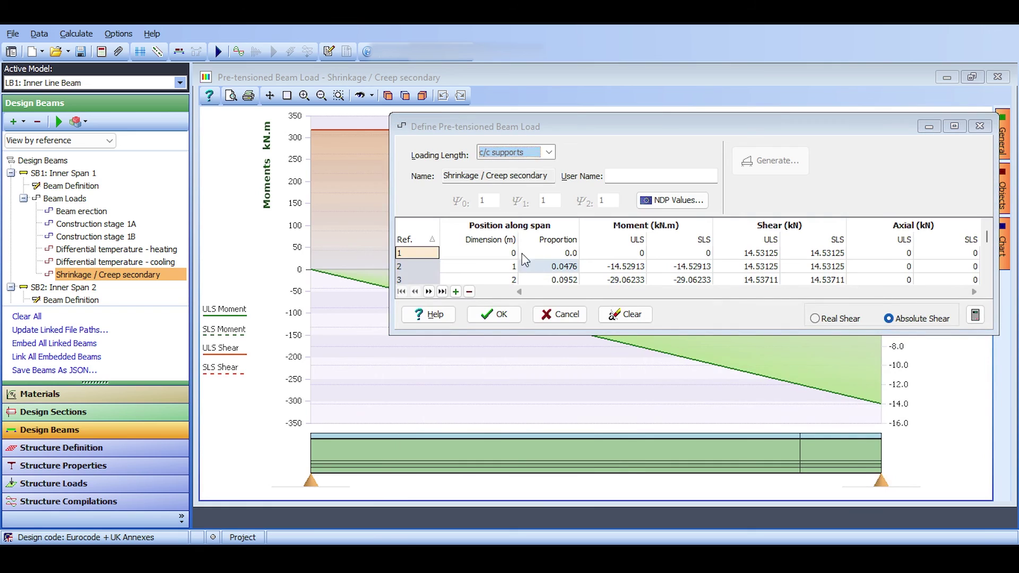
drag(524, 114, 525, 300)
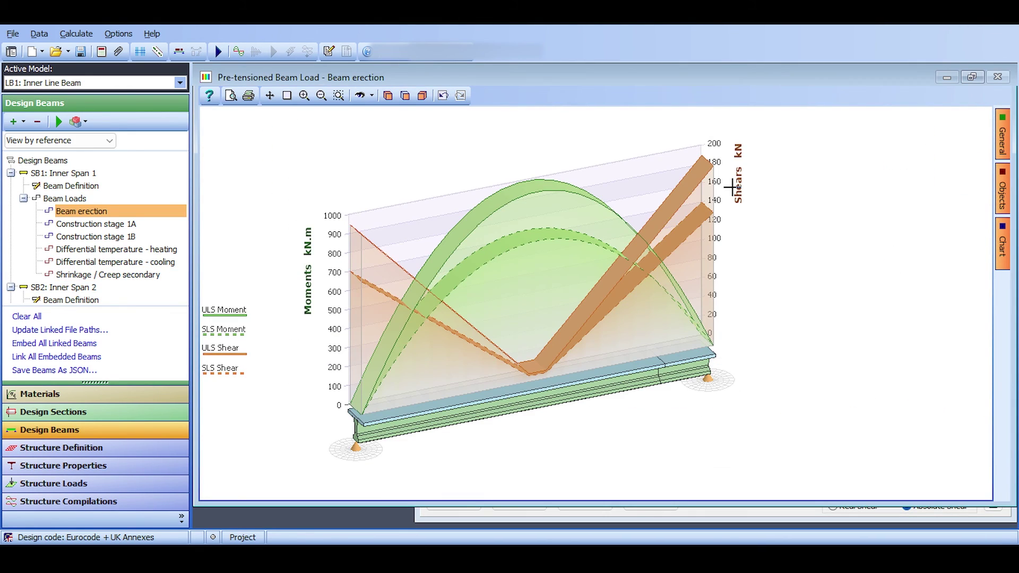